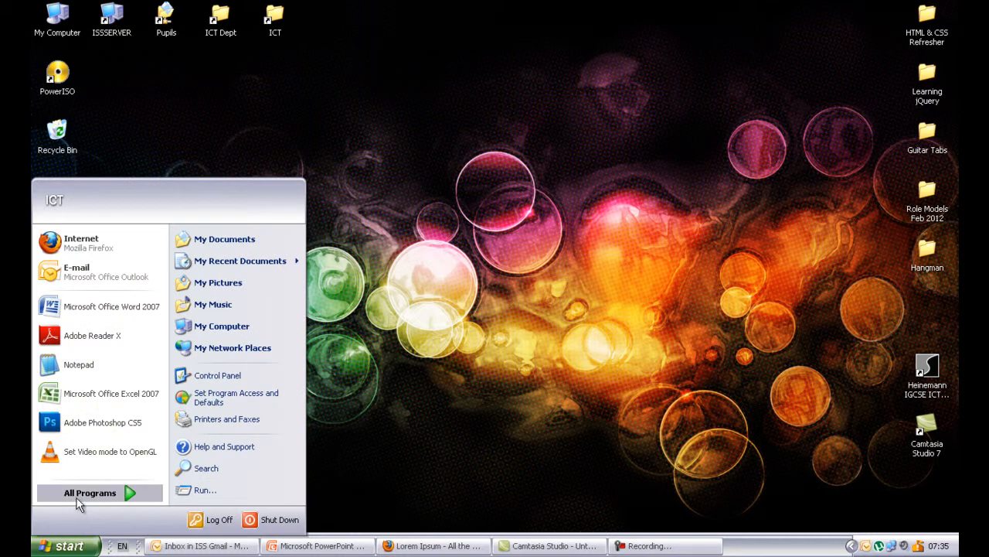
Open Microsoft Office Word 2007 with a new blank document.
mouse_move(214, 317)
left_click(340, 411)
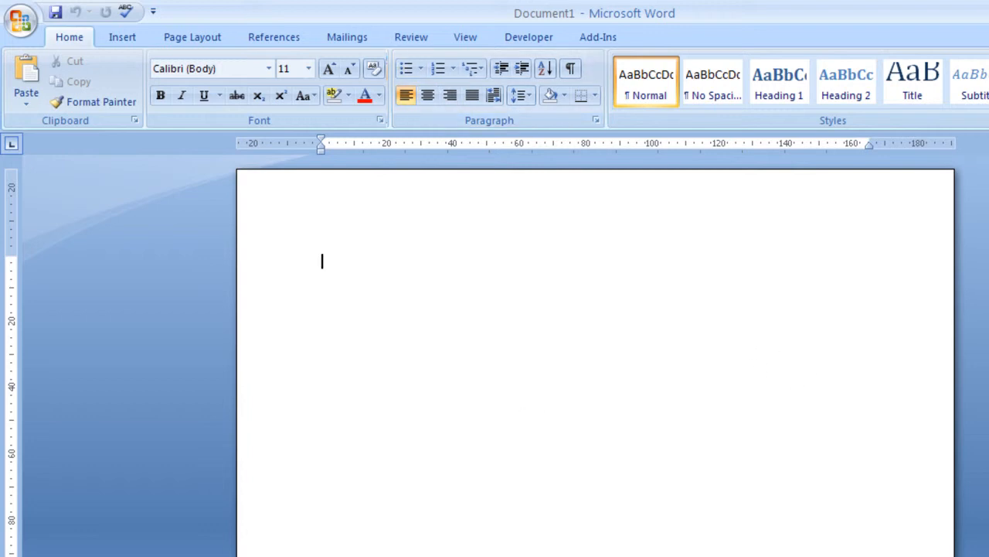
key("alt+Tab")
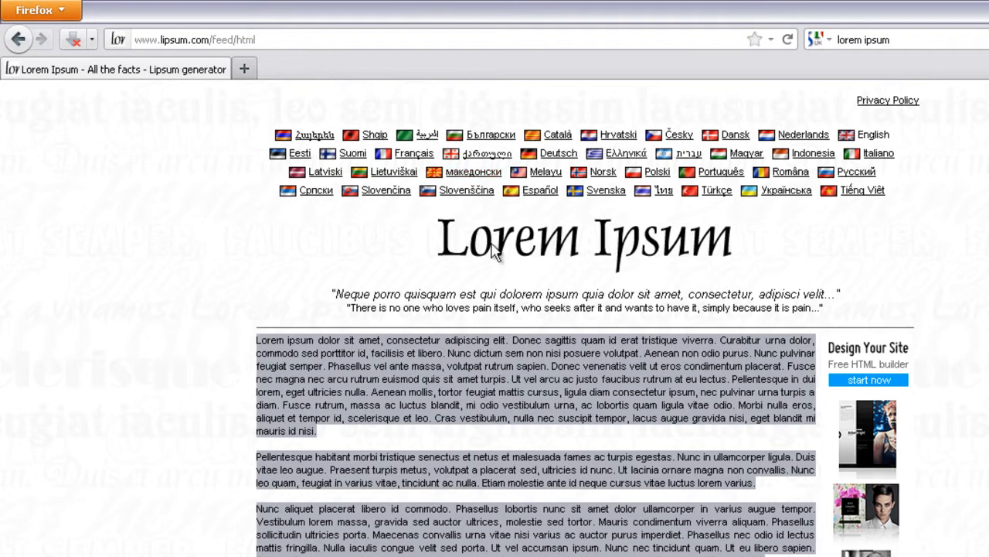
scroll(596, 503, "down", 4)
scroll(596, 503, "up", 4)
left_click(216, 40)
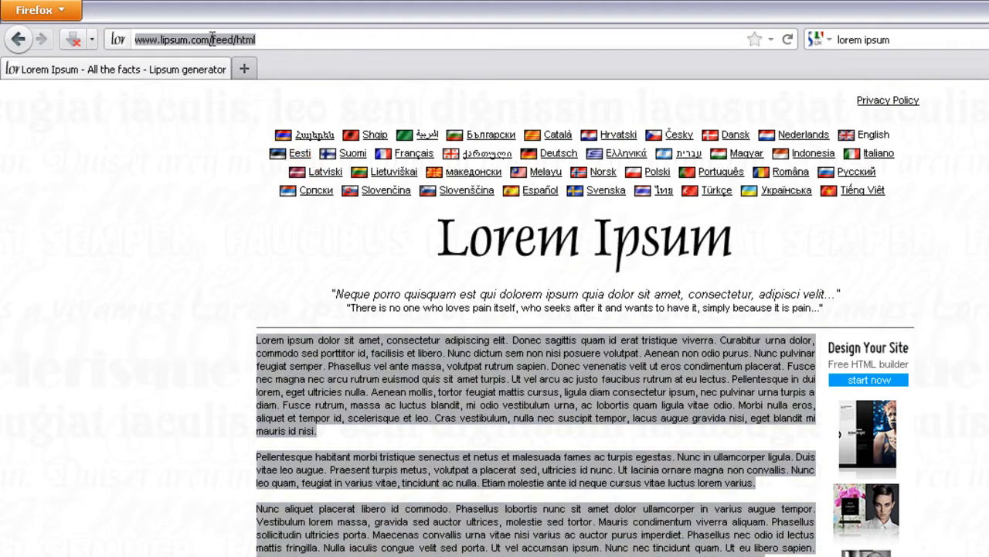
left_click(293, 40)
key("BackSpace")
key("BackSpace")
key("BackSpace")
key("Return")
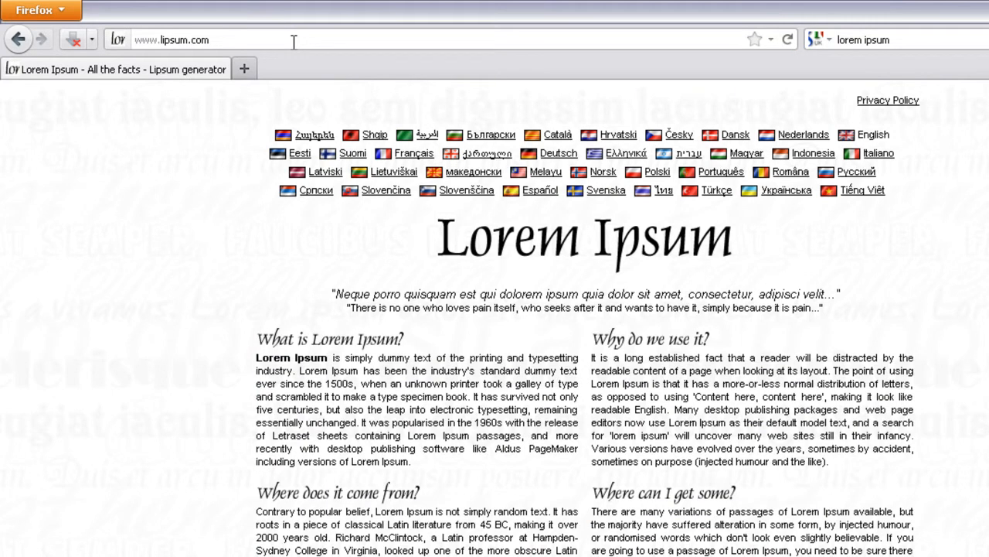
Generate 5 paragraphs of Lorem Ipsum text and copy all of the generated paragraphs.
scroll(434, 390, "down", 5)
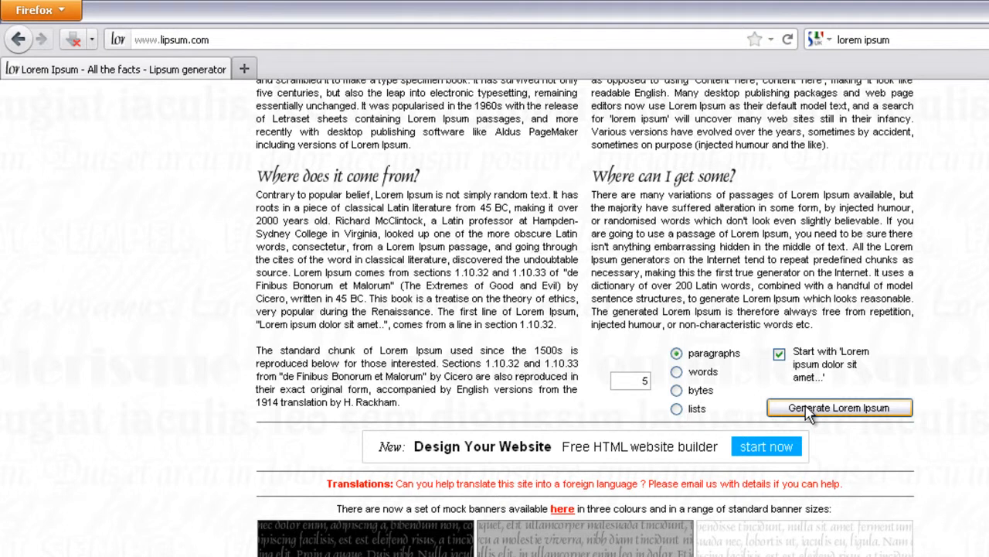
left_click(808, 411)
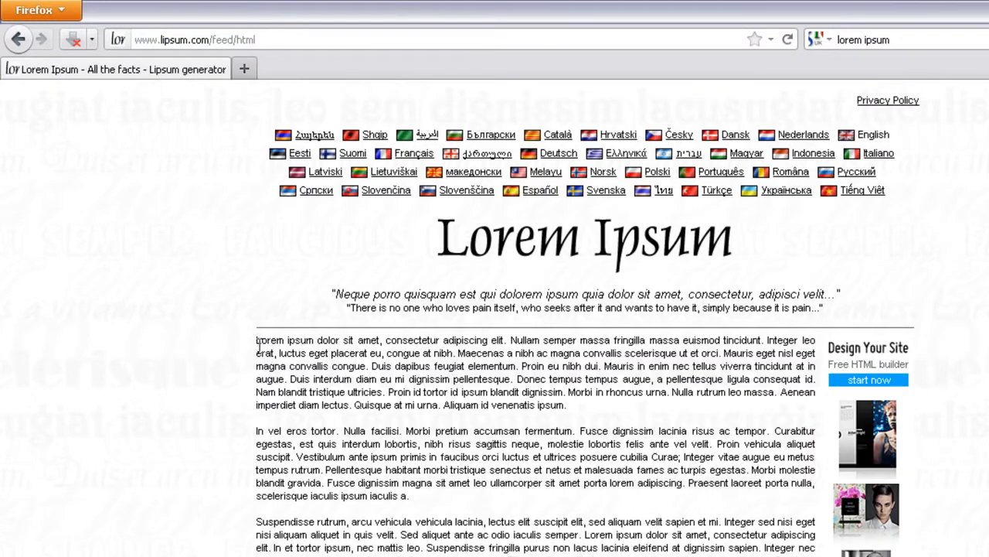
left_click_drag(257, 343, 817, 555)
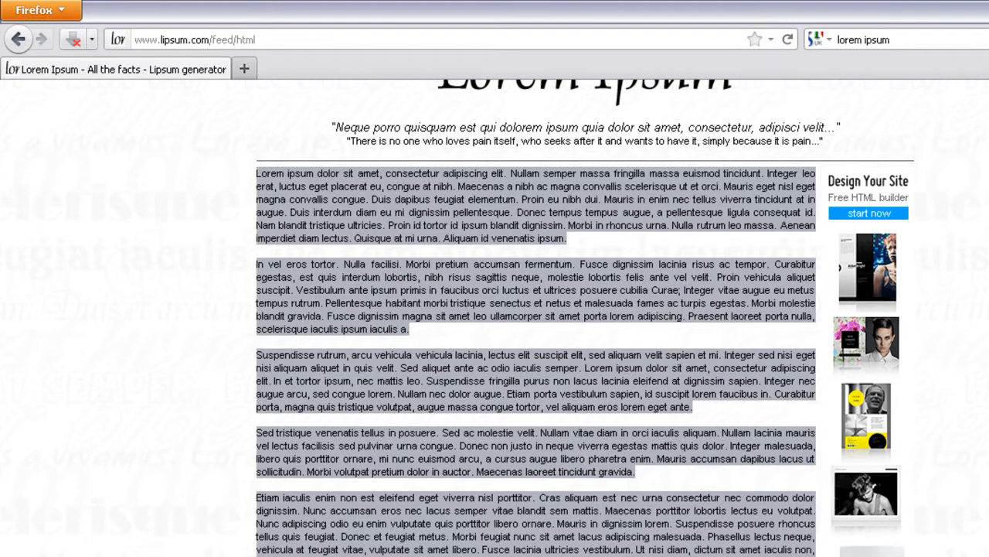
right_click(508, 283)
left_click(564, 300)
Switch back to Word and paste the copied paragraphs into the blank document as Unformatted Text.
key("alt+Tab")
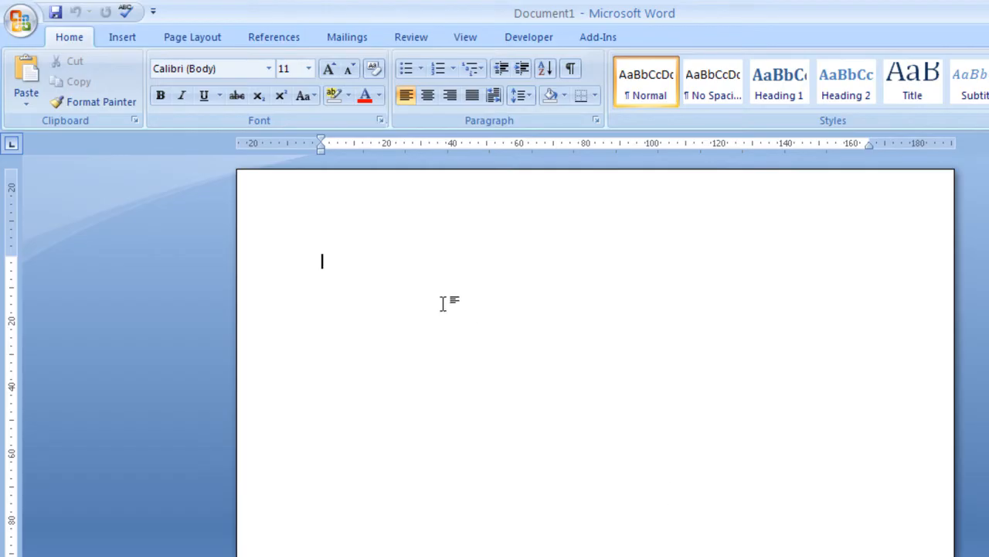
left_click(26, 101)
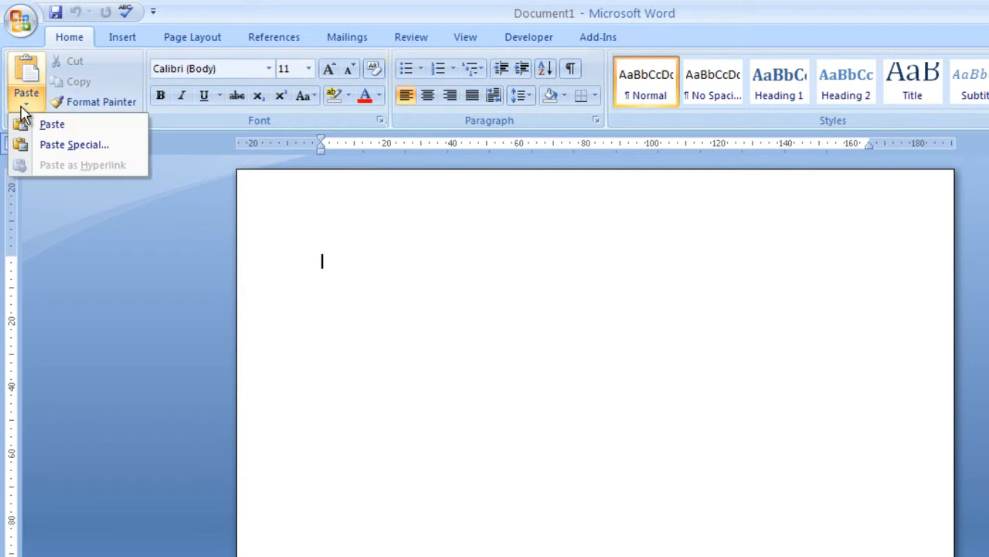
left_click(55, 145)
left_click(464, 256)
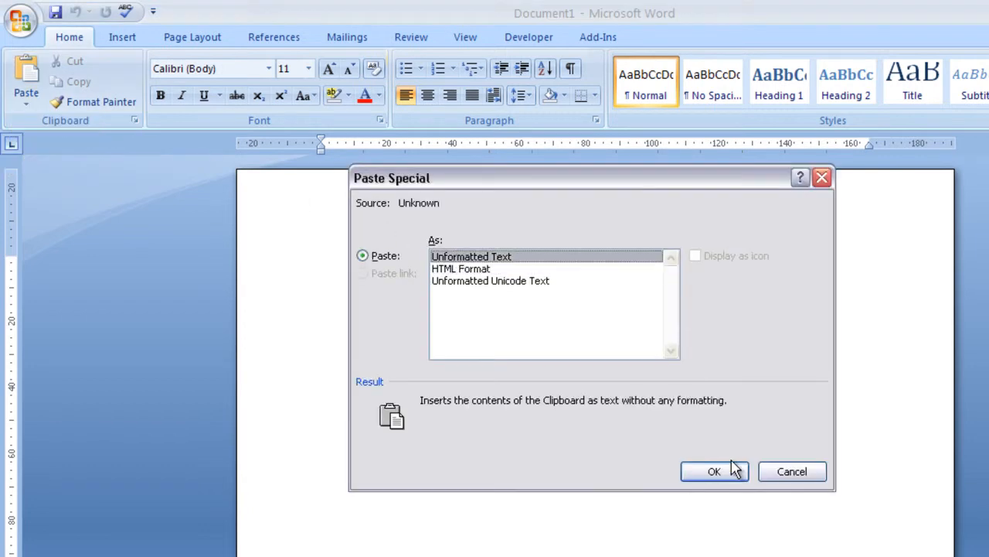
left_click(715, 472)
Delete the empty lines between the pasted paragraphs.
scroll(603, 421, "up", 10)
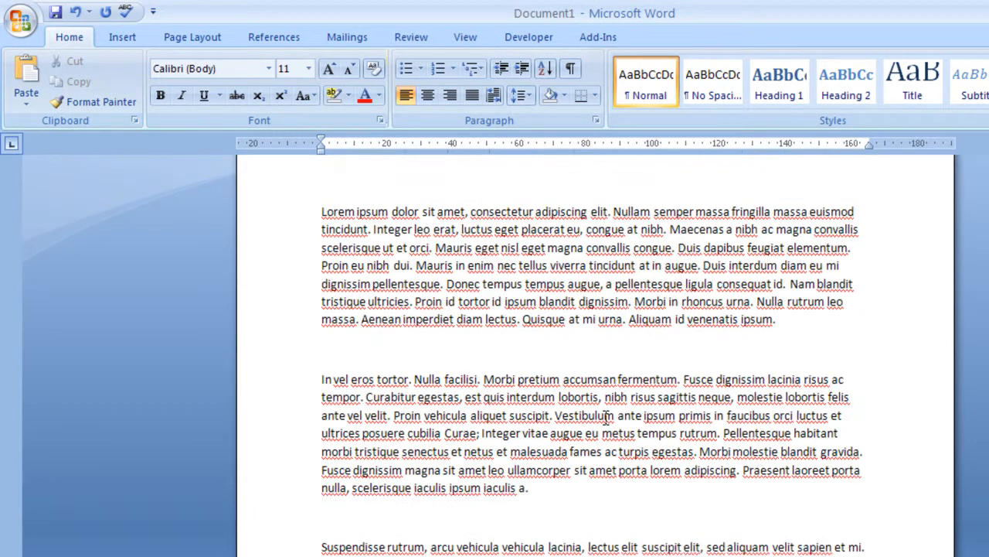
left_click(520, 408)
key("Delete")
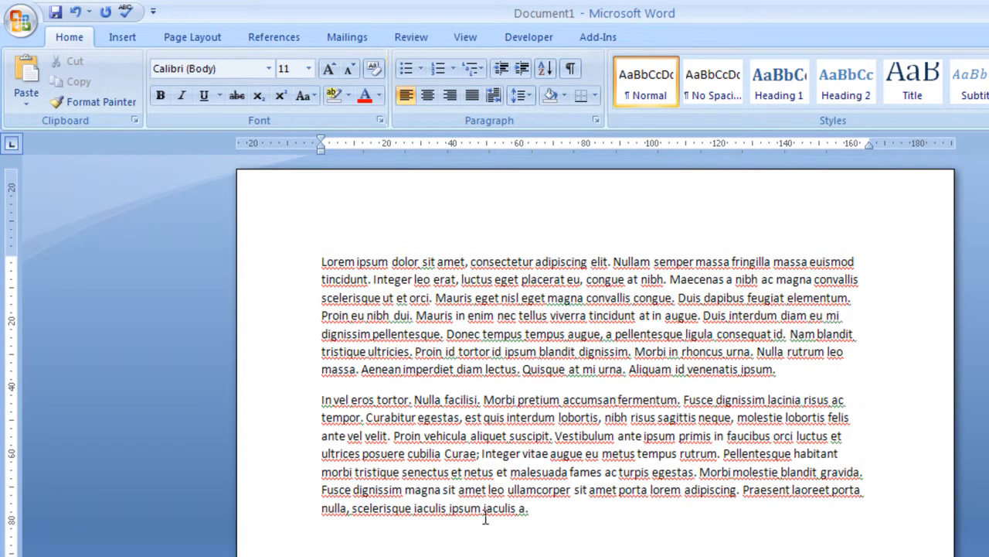
left_click(462, 547)
key("Delete")
scroll(463, 545, "down", 3)
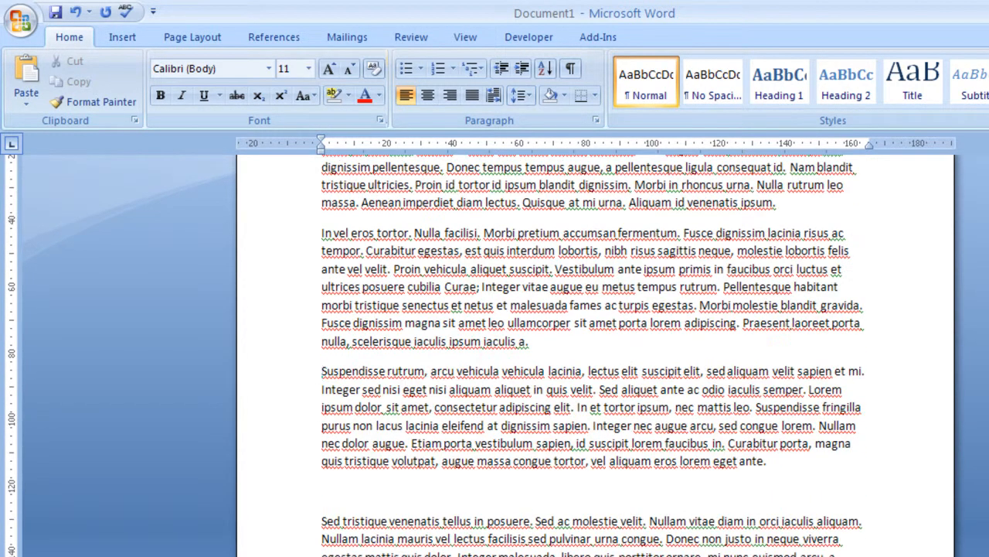
left_click(385, 499)
key("Delete")
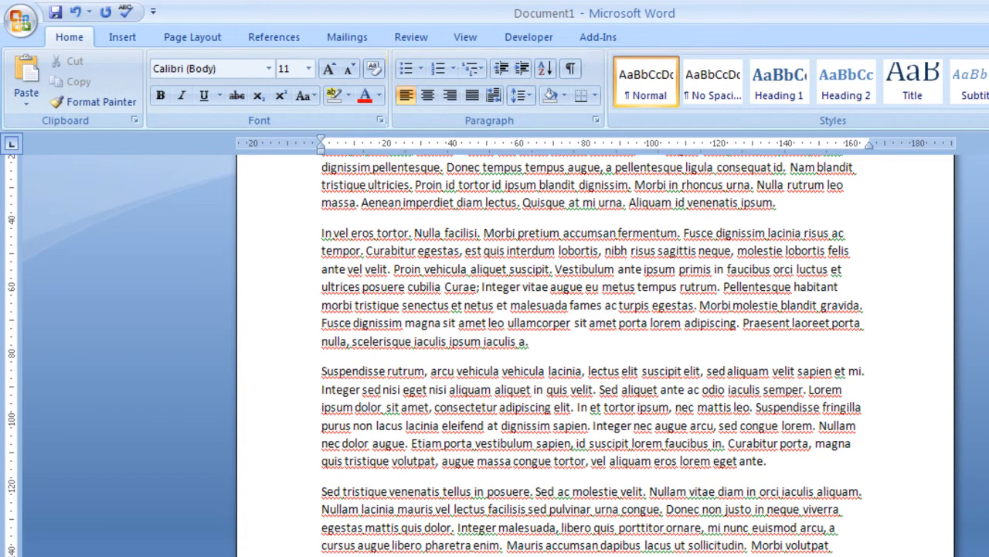
scroll(595, 355, "down", 3)
scroll(346, 553, "up", 6)
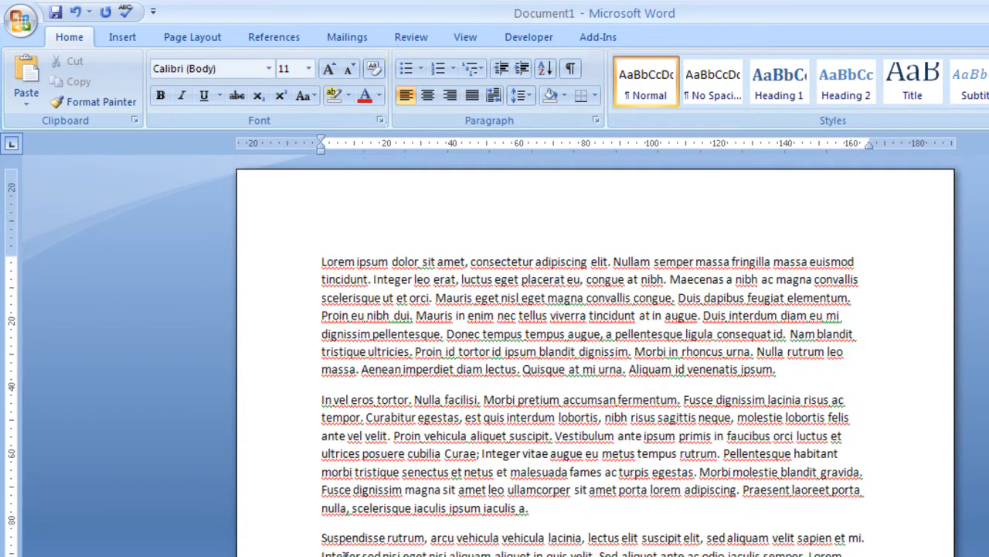
Try centred, right and justified alignment on the first paragraph, and return it to left alignment.
triple_click(400, 315)
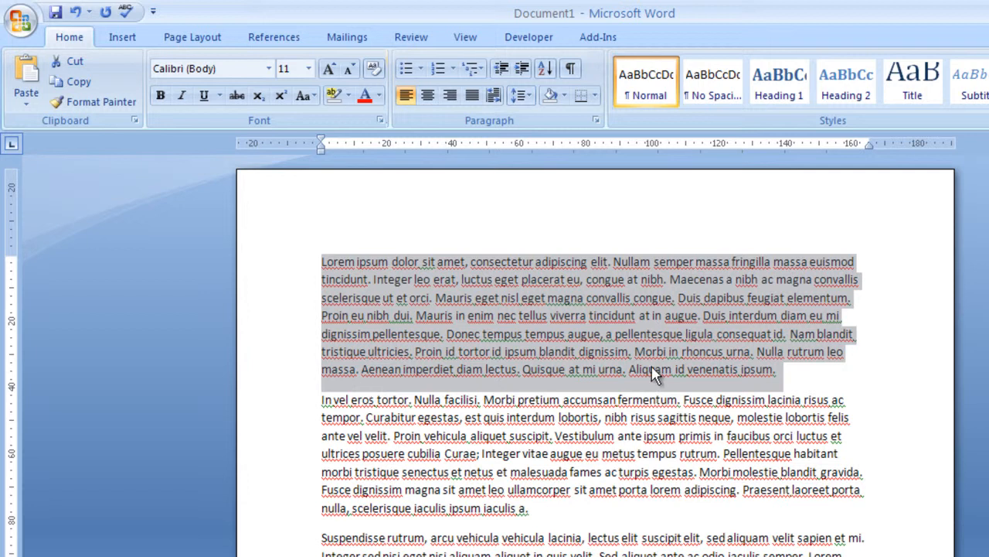
left_click(612, 334)
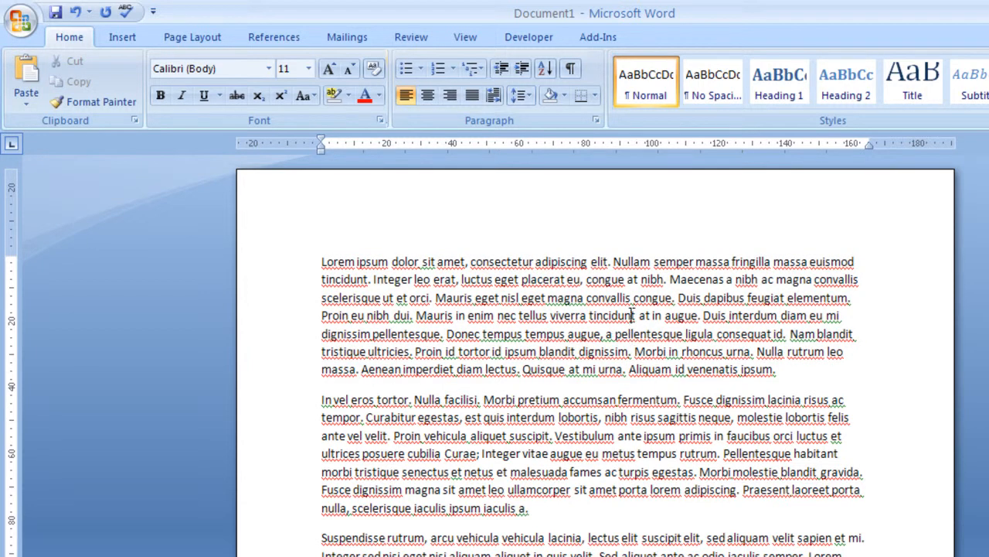
triple_click(629, 316)
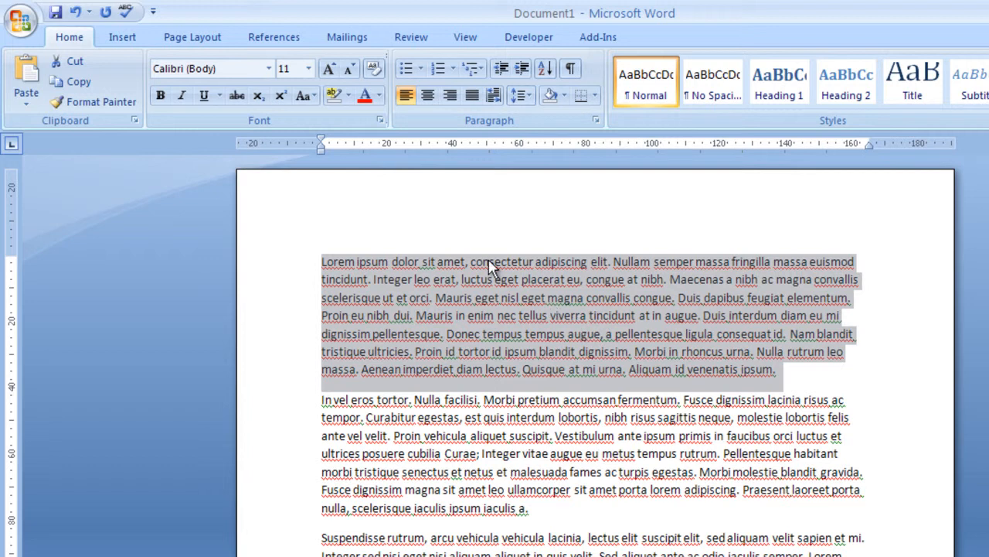
left_click(427, 95)
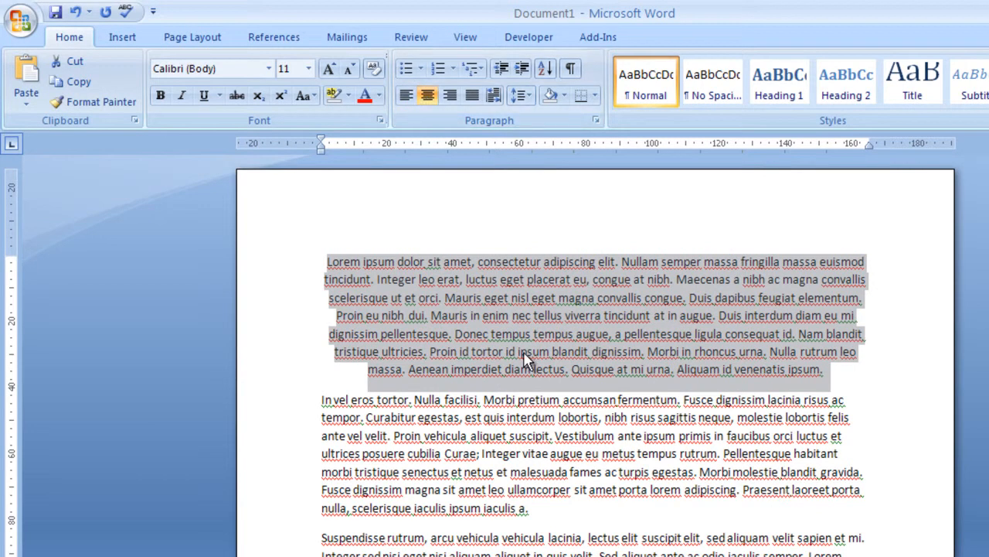
left_click(407, 95)
left_click(451, 98)
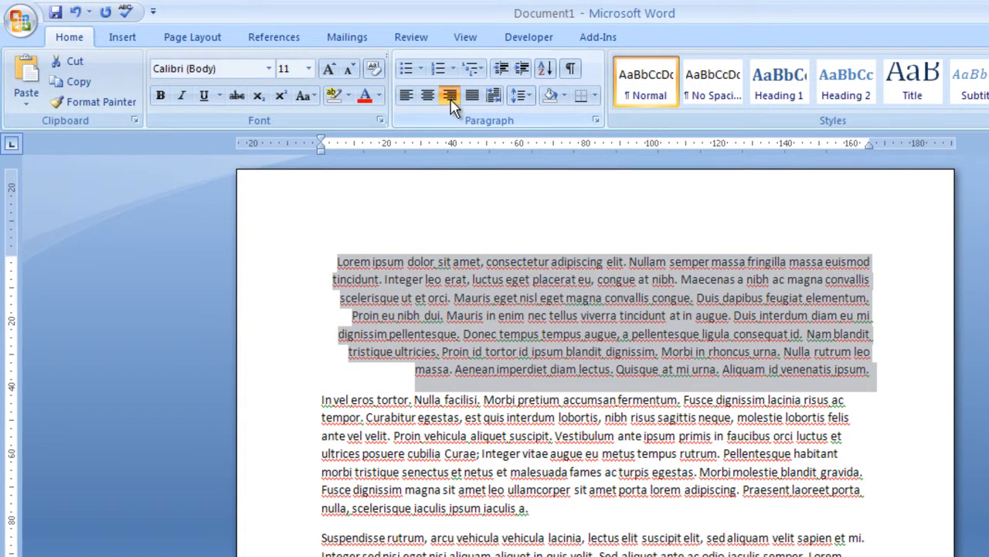
left_click(406, 97)
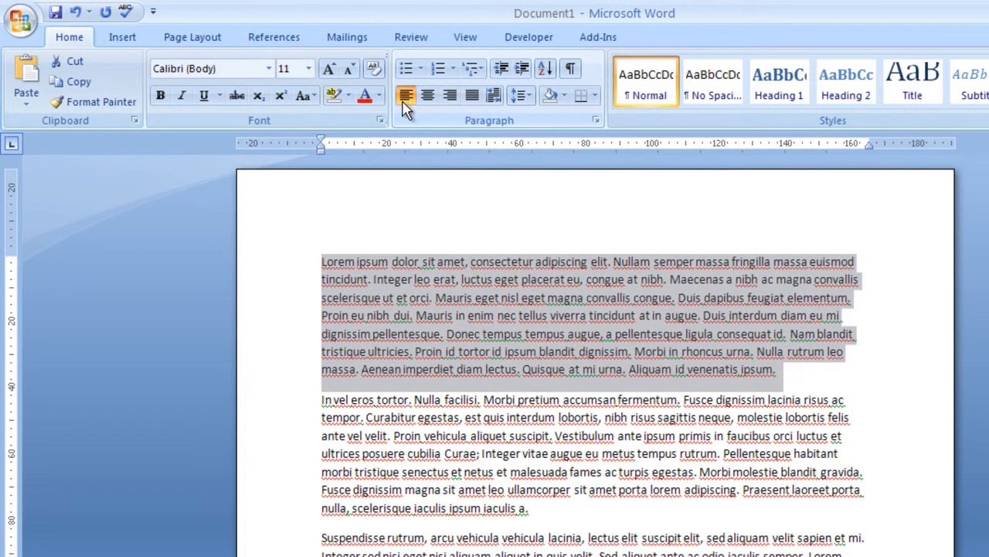
left_click(471, 96)
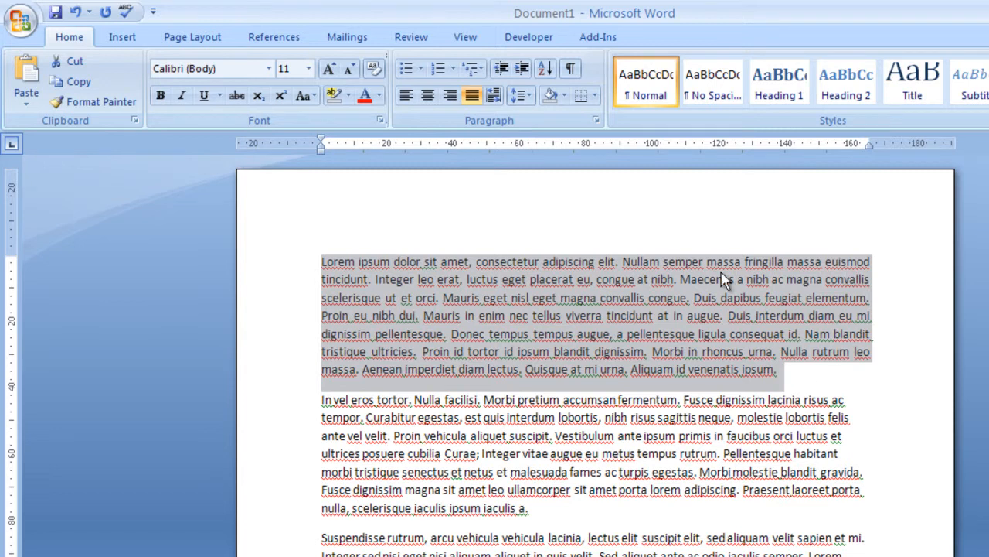
left_click(407, 96)
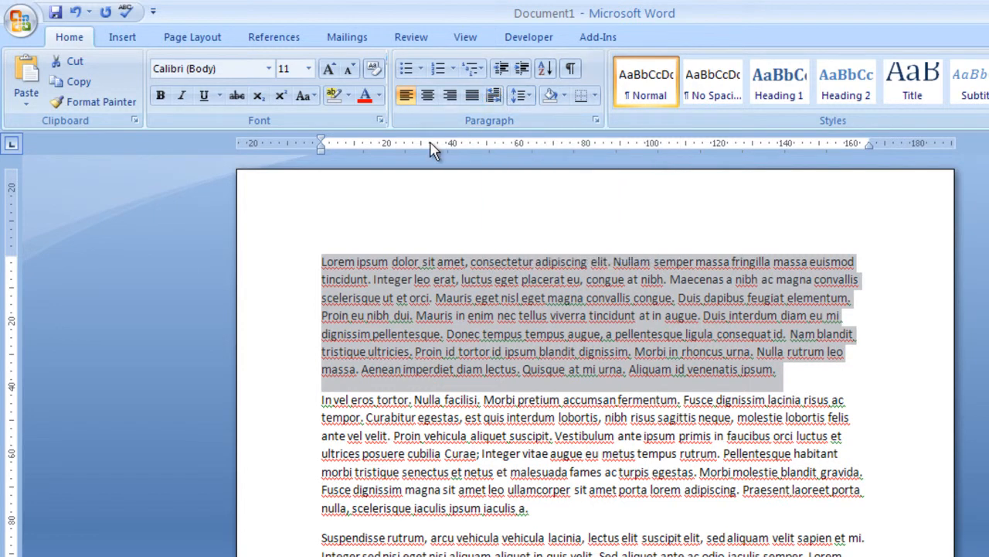
Try line spacing of 1.5 and 2.0 on the first paragraph, and set it back to 1.15.
left_click(523, 96)
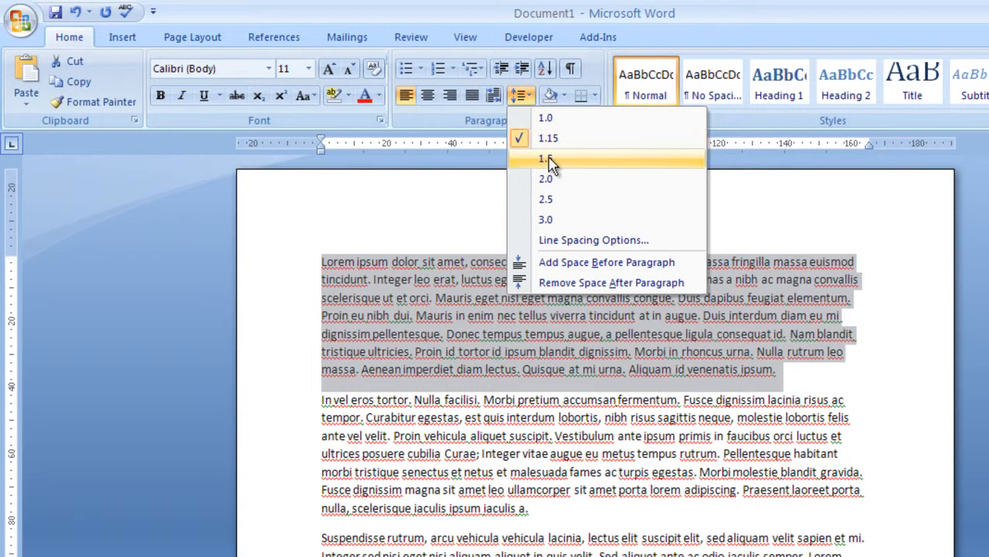
left_click(549, 160)
left_click(517, 94)
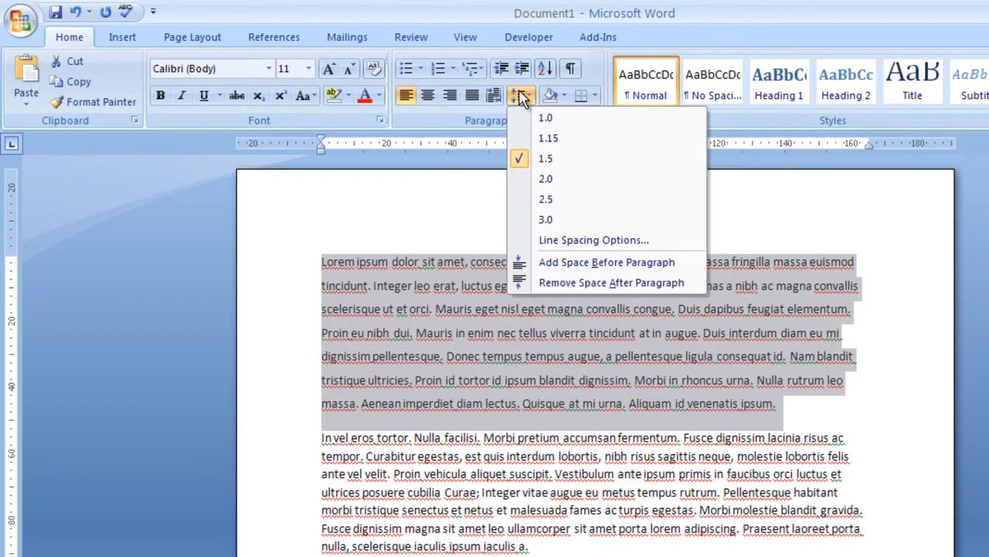
left_click(546, 182)
left_click(520, 94)
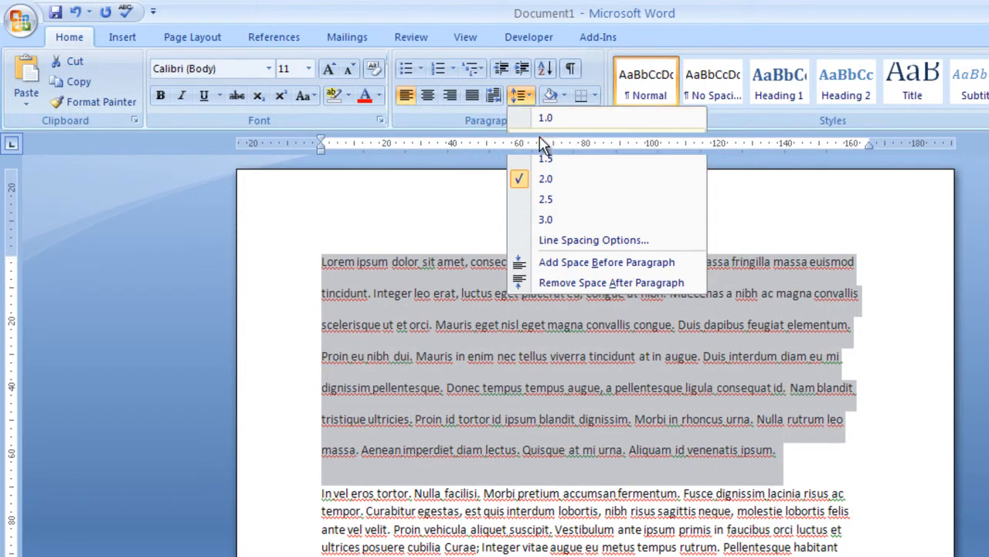
left_click(543, 139)
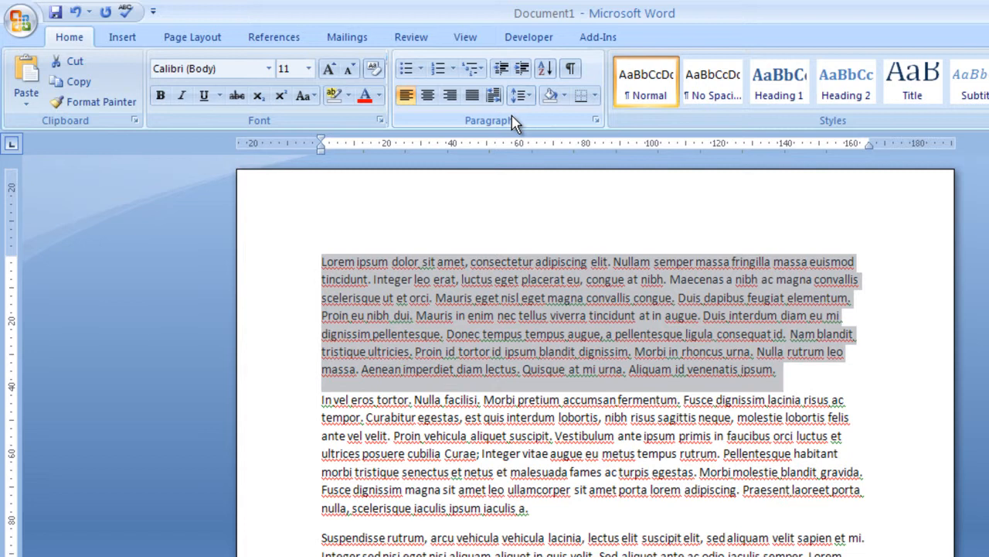
Try double line spacing (2.0) on the first paragraph once more, and restore it to 1.15.
left_click(520, 95)
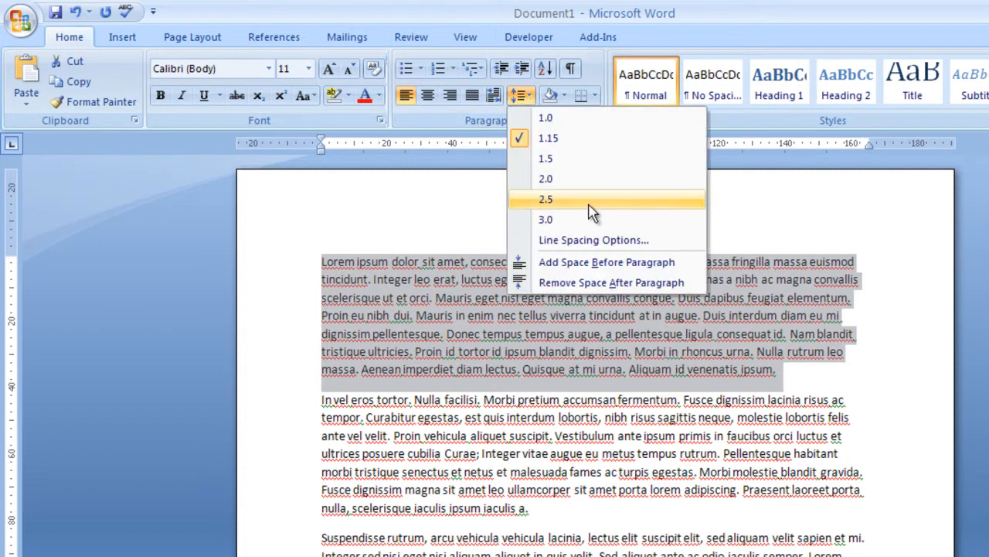
left_click(567, 180)
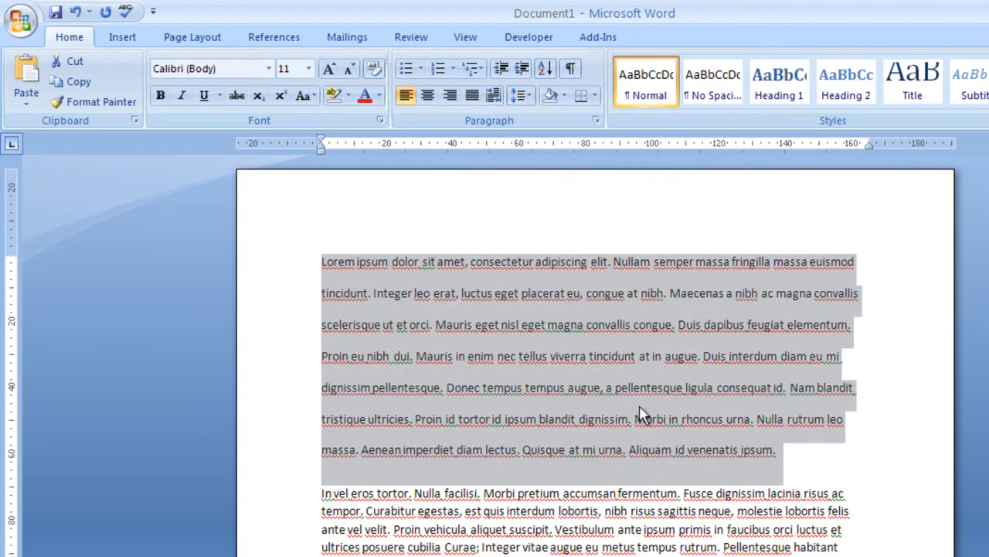
left_click(522, 95)
left_click(547, 139)
left_click(527, 95)
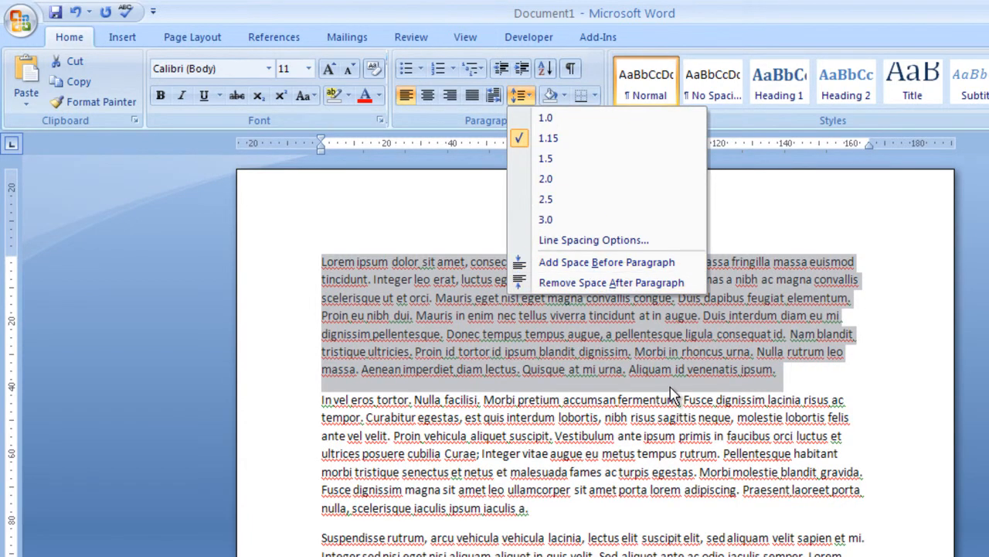
left_click(737, 389)
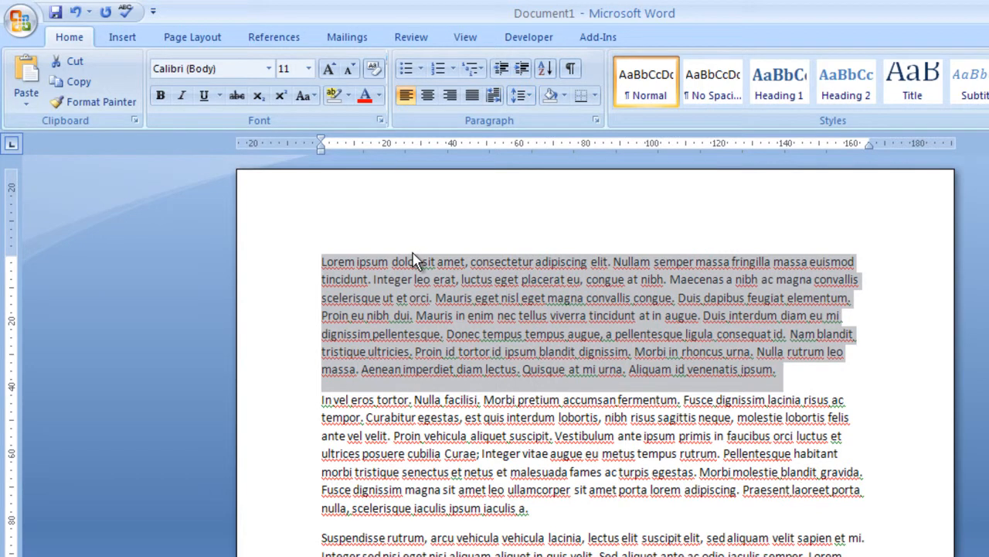
Try adding space before the first paragraph, and remove that space again.
left_click(518, 96)
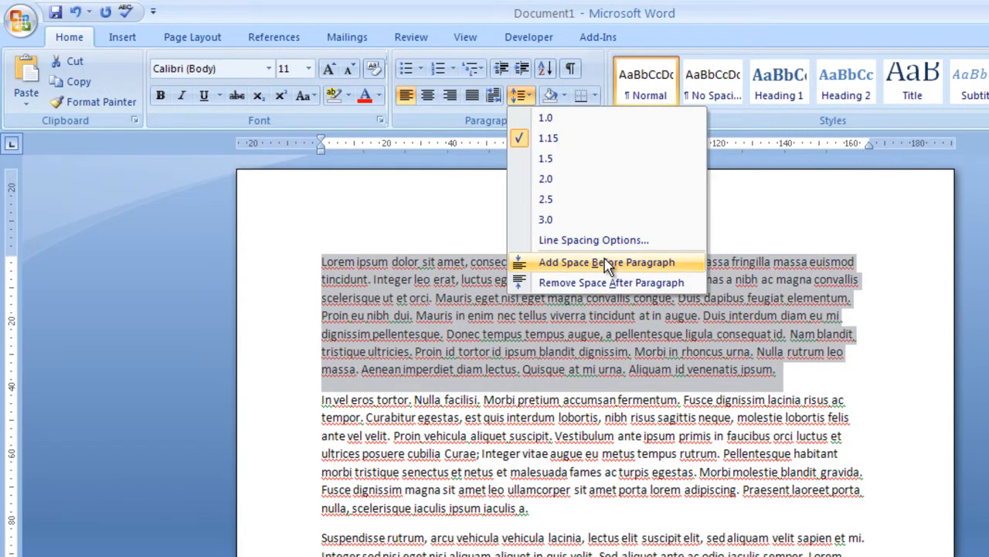
left_click(607, 265)
left_click(520, 96)
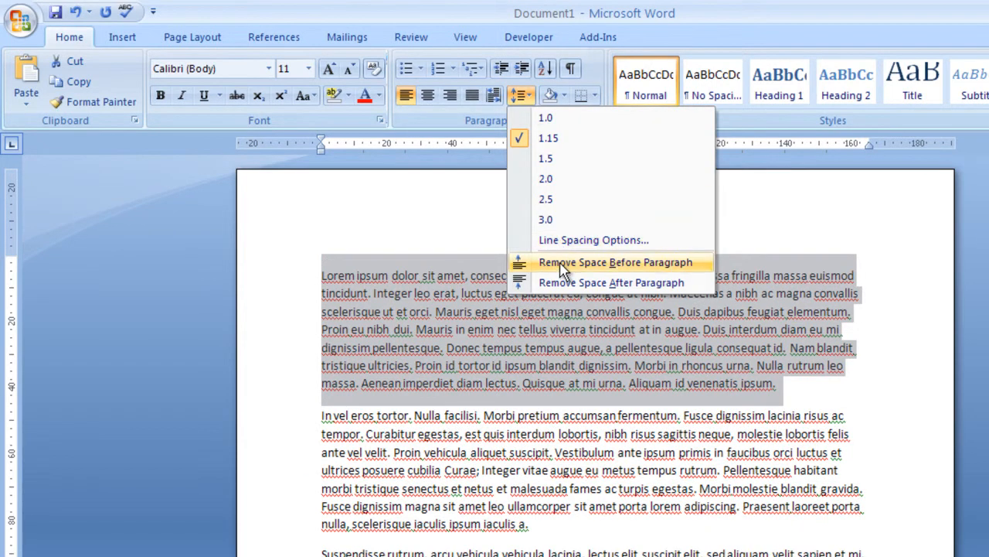
left_click(562, 263)
Remove the space after the selected first paragraph.
left_click(519, 96)
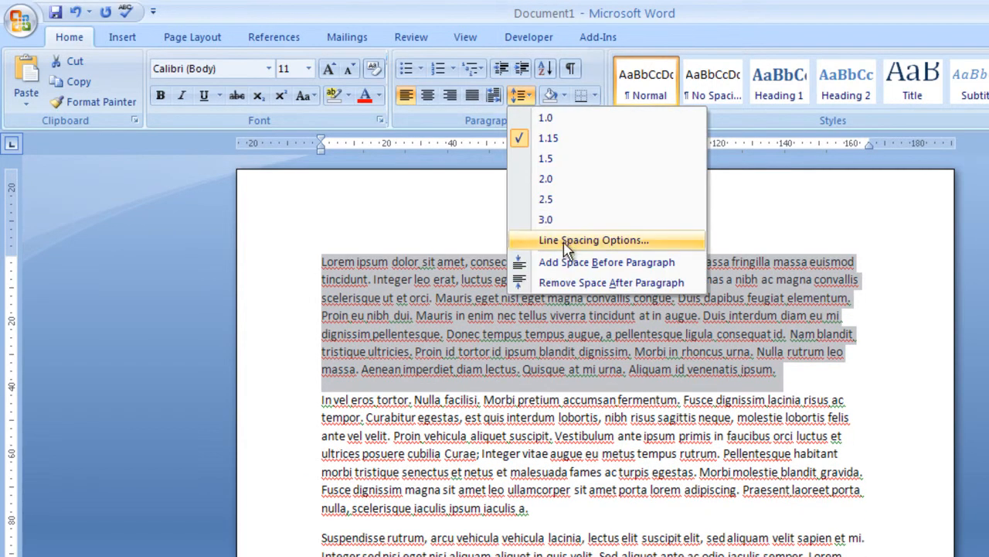
left_click(573, 284)
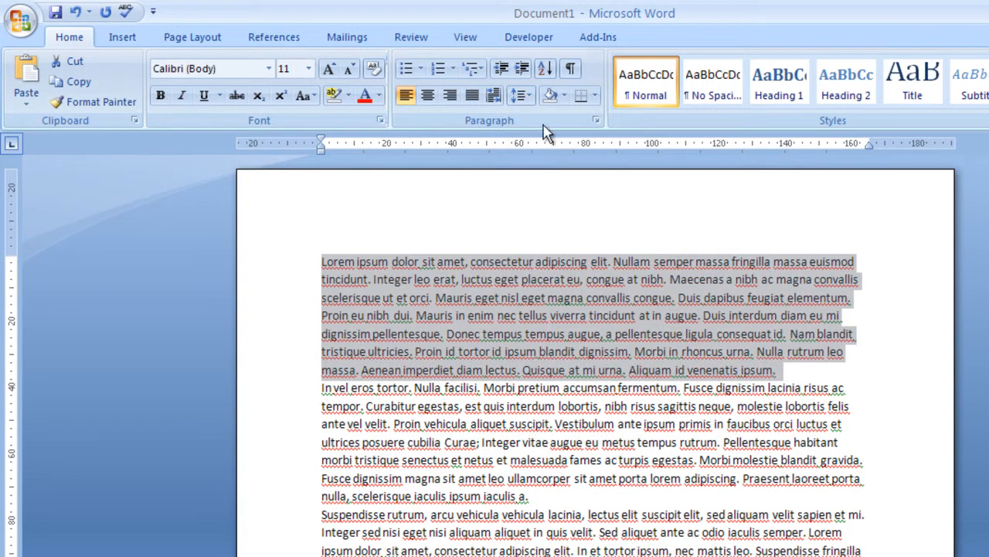
Try adding space both before and after the first paragraph, and remove both spaces again.
left_click(524, 96)
left_click(572, 264)
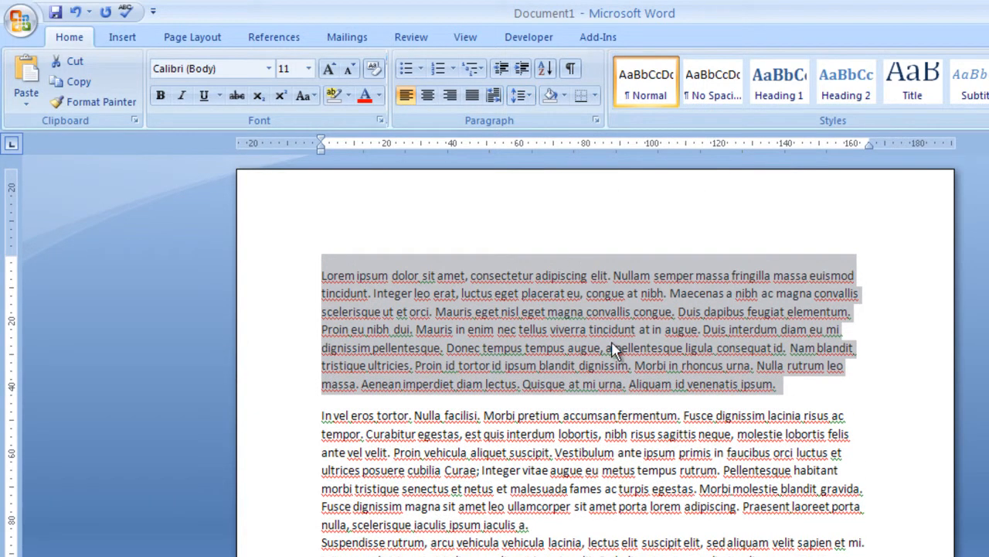
left_click(519, 98)
left_click(555, 276)
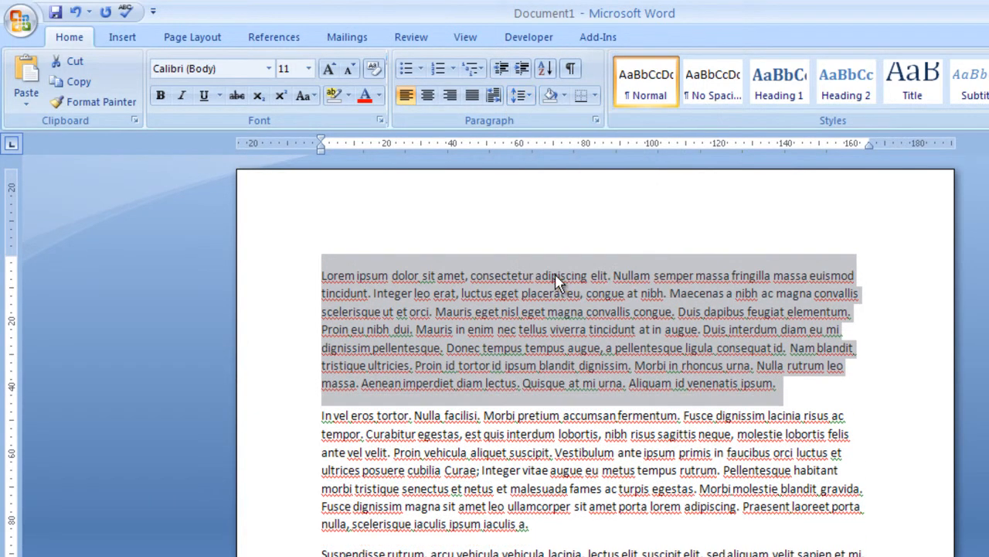
left_click(521, 96)
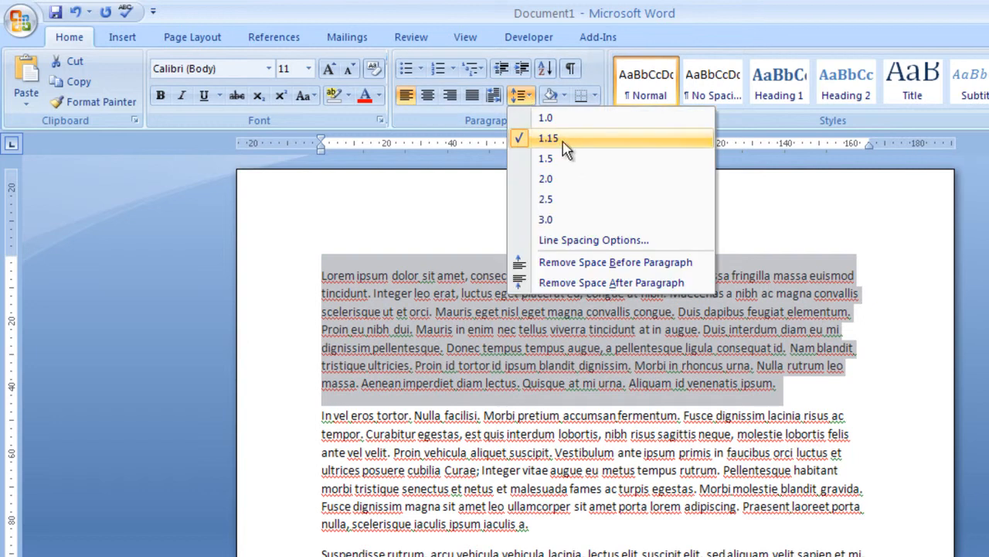
left_click(589, 263)
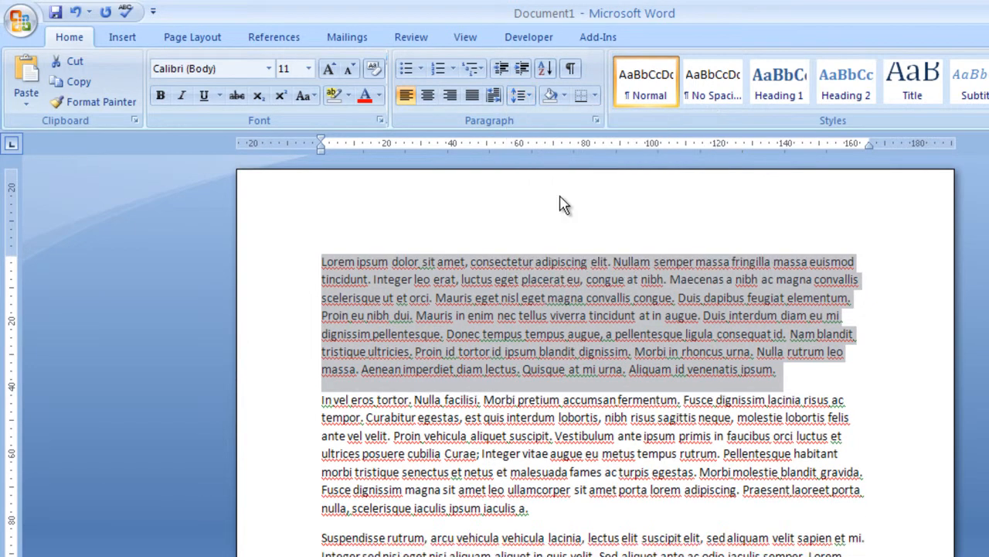
left_click(522, 95)
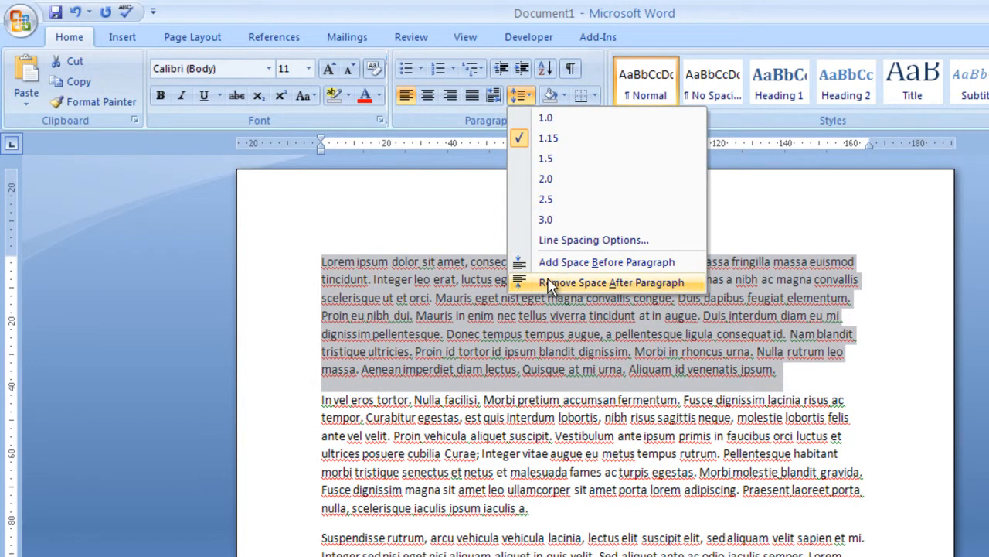
left_click(550, 283)
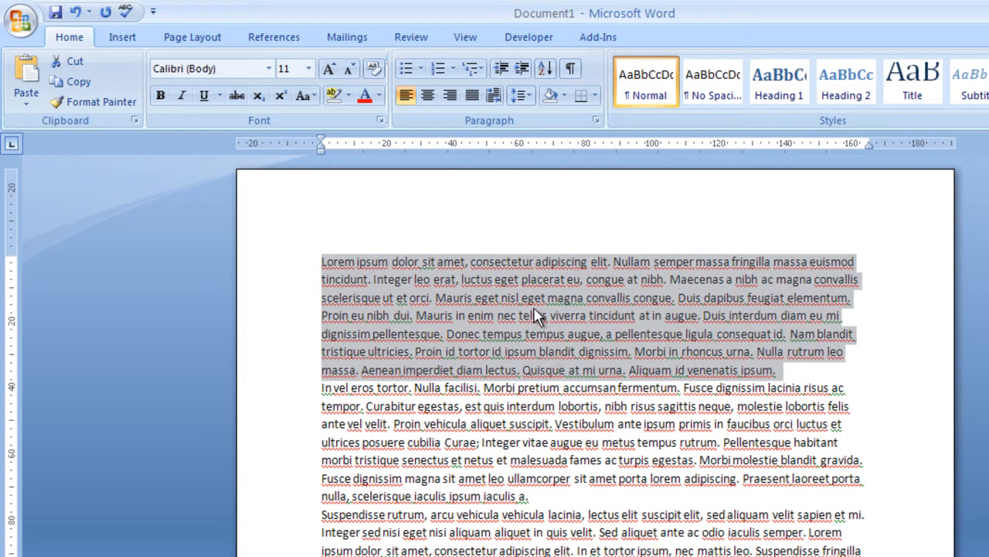
Try a larger left indentation for the first paragraph in the line spacing options, and reset it to 0 mm.
left_click(530, 95)
left_click(581, 239)
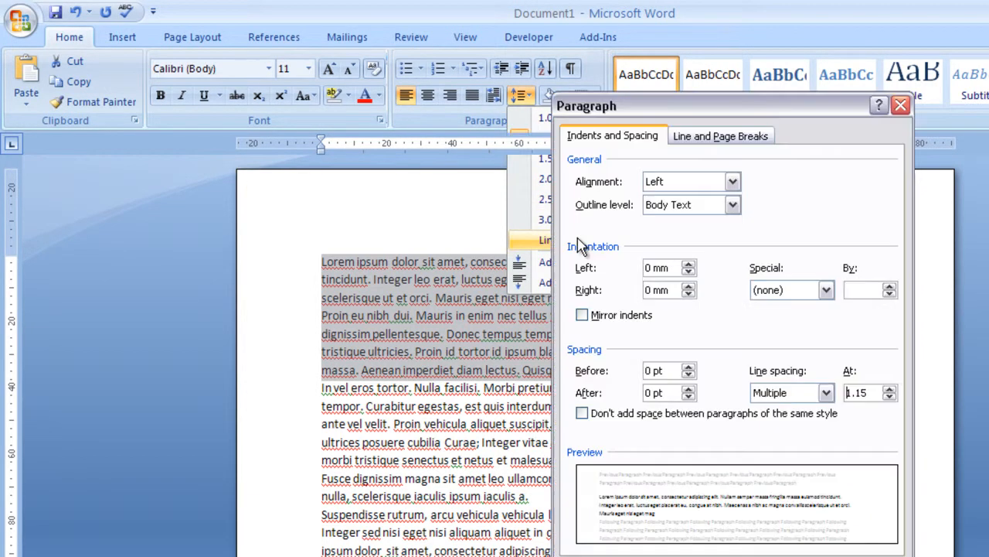
left_click_drag(729, 115, 725, 75)
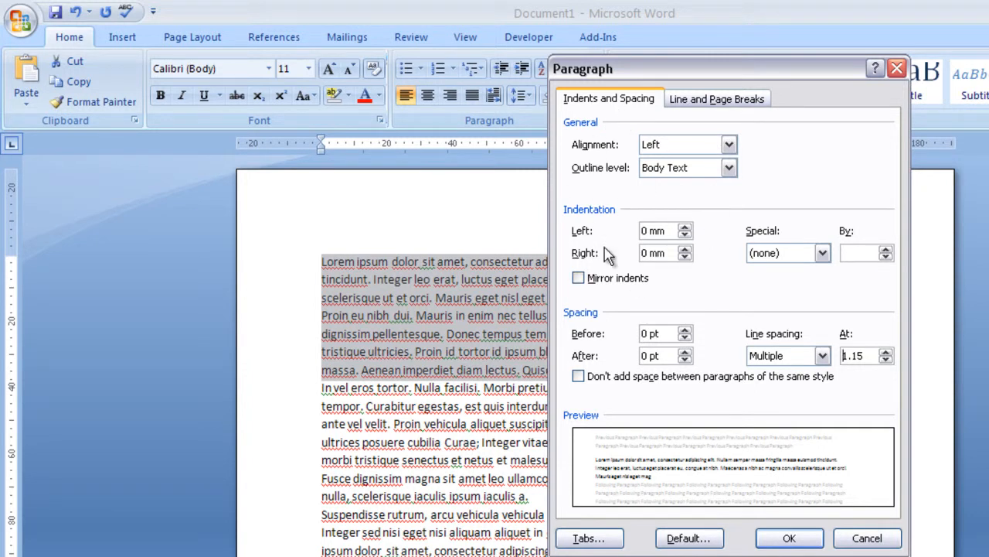
left_click(685, 228)
double_click(686, 230)
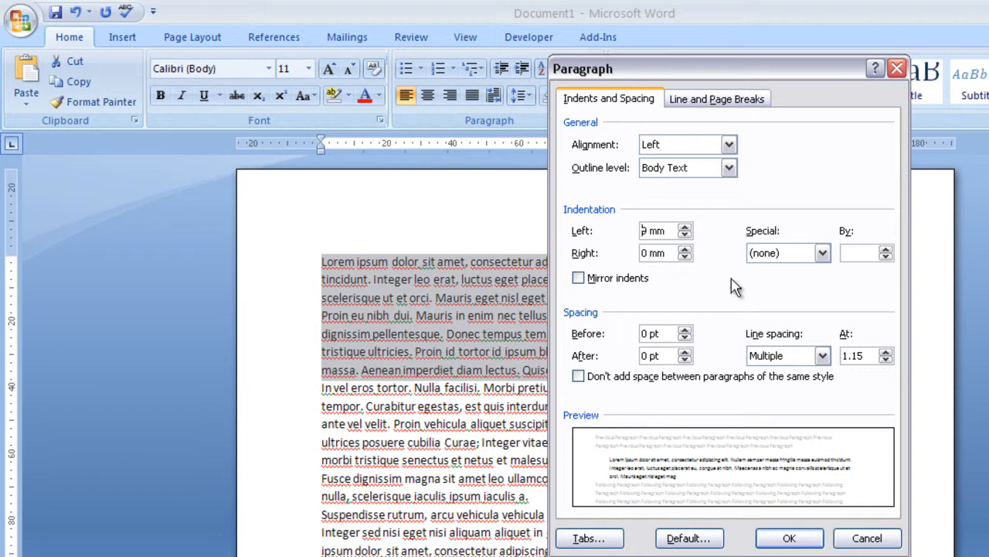
left_click(685, 236)
left_click(685, 235)
left_click(685, 235)
left_click(684, 235)
left_click(685, 235)
left_click(685, 235)
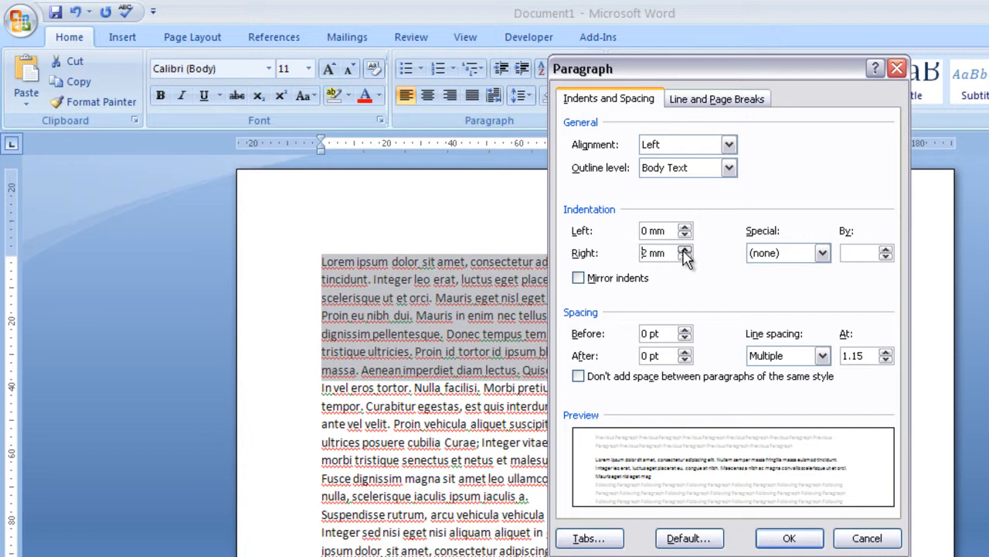
Try a right indentation of 14 mm for the first paragraph, and reset it to 0 mm.
left_click(685, 250)
left_click(685, 250)
left_click(685, 250)
left_click(684, 250)
left_click(685, 251)
left_click(685, 251)
left_click(685, 251)
left_click(685, 251)
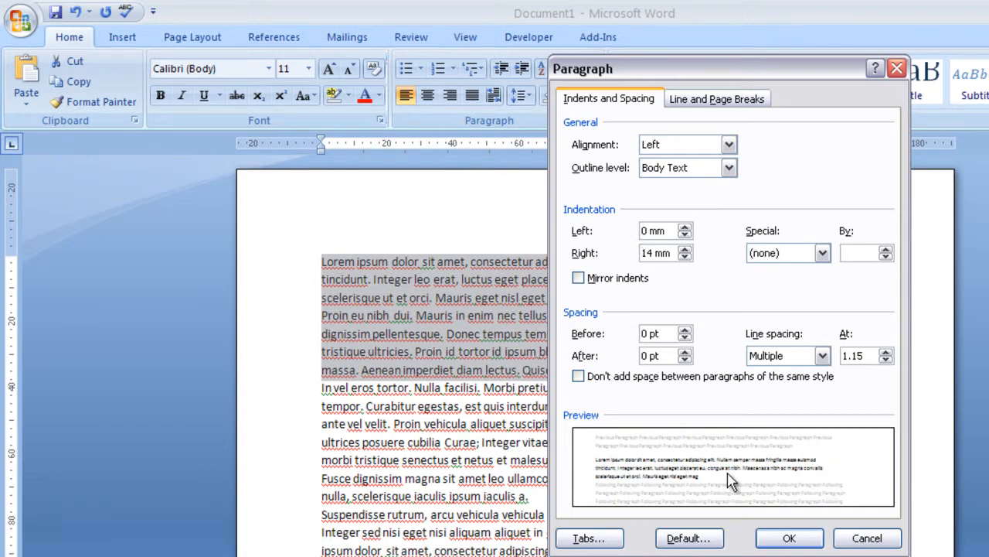
left_click(684, 257)
left_click(685, 257)
left_click(685, 258)
left_click(684, 257)
left_click(685, 257)
left_click(685, 257)
left_click(684, 257)
Try the First line and Hanging special indentations for the first paragraph, and set it back to (none).
left_click(822, 253)
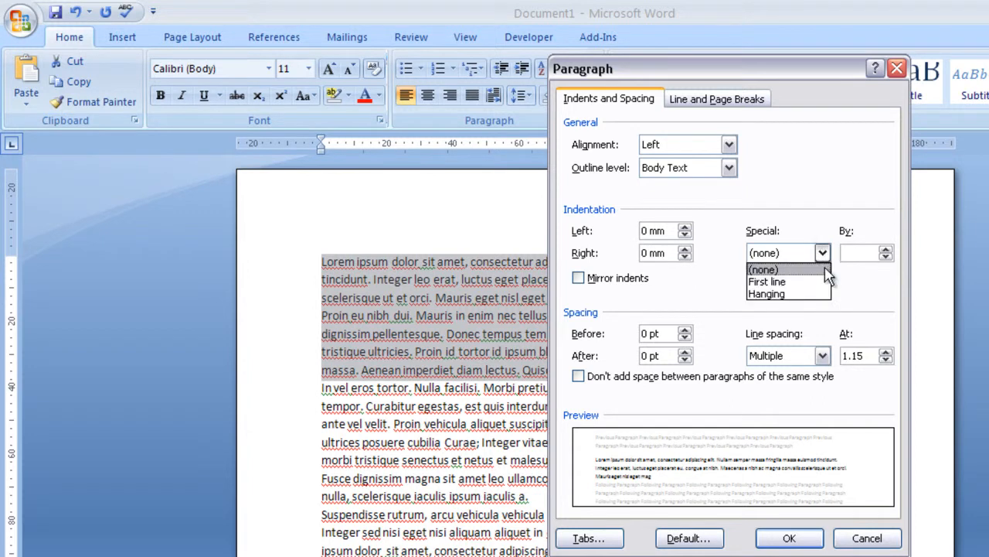
left_click(807, 283)
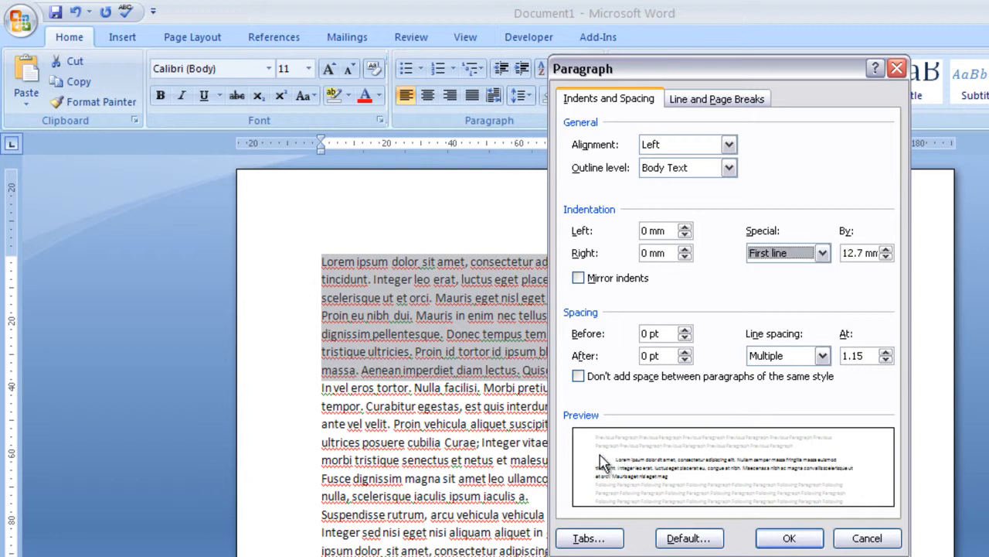
left_click(823, 256)
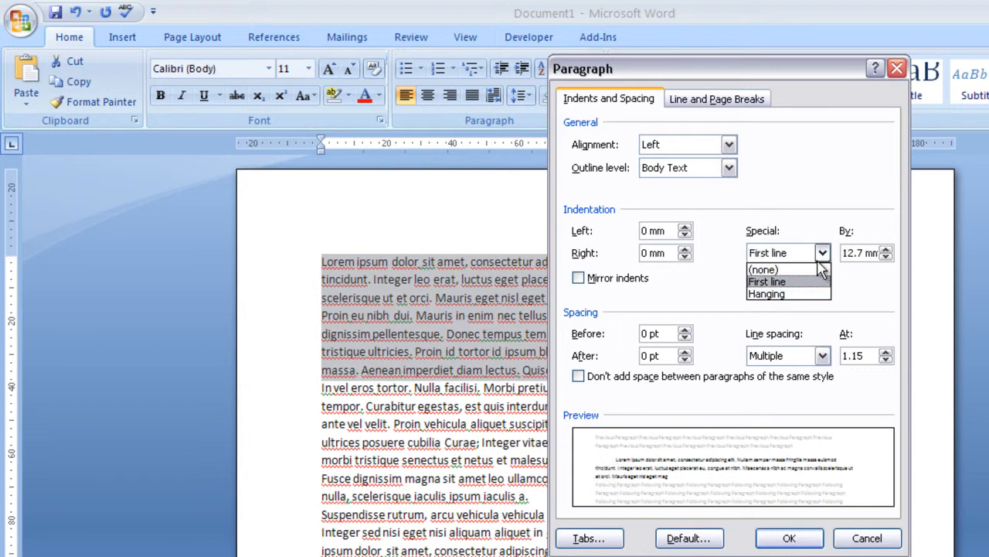
left_click(783, 297)
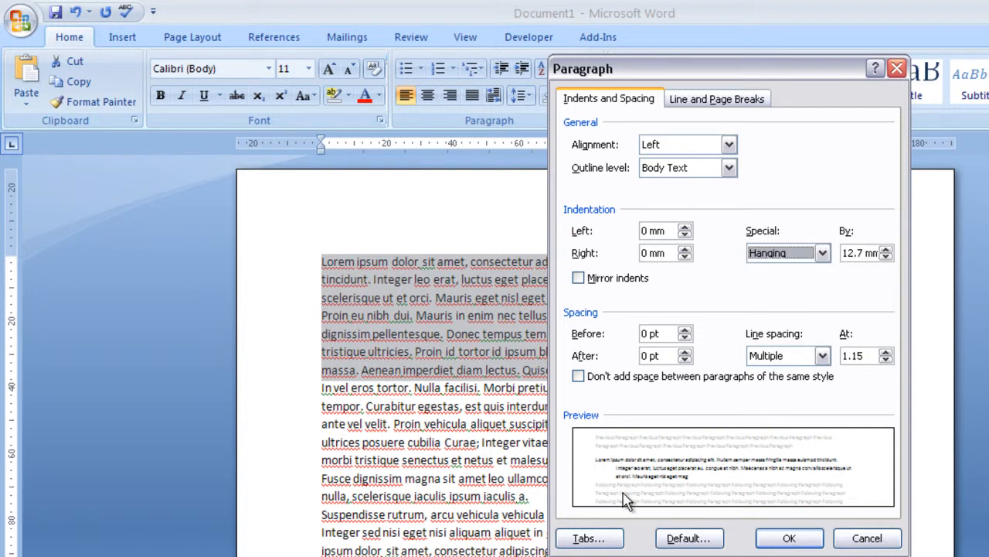
left_click(821, 253)
left_click(790, 269)
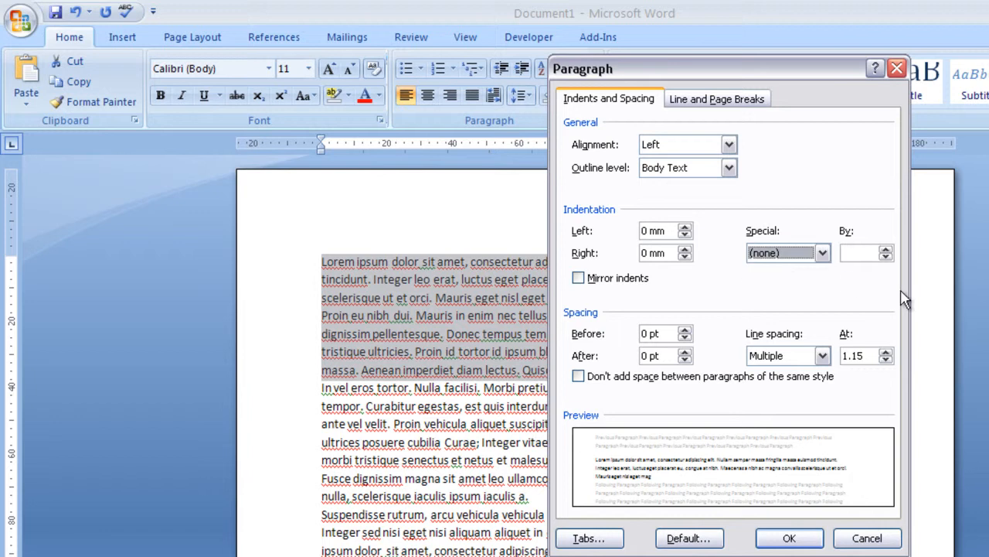
Set the first paragraph's left indentation to 5 mm and apply it.
left_click(685, 230)
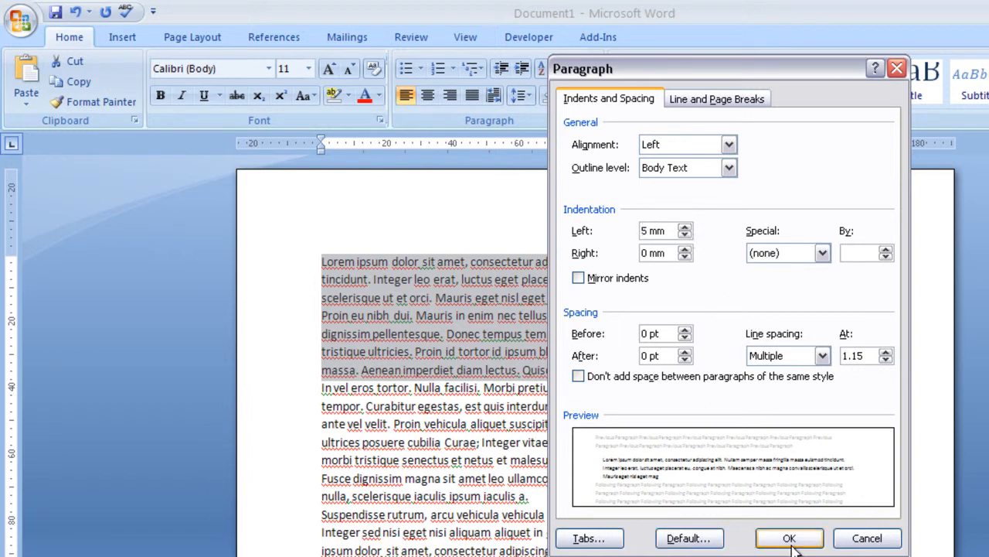
left_click(789, 541)
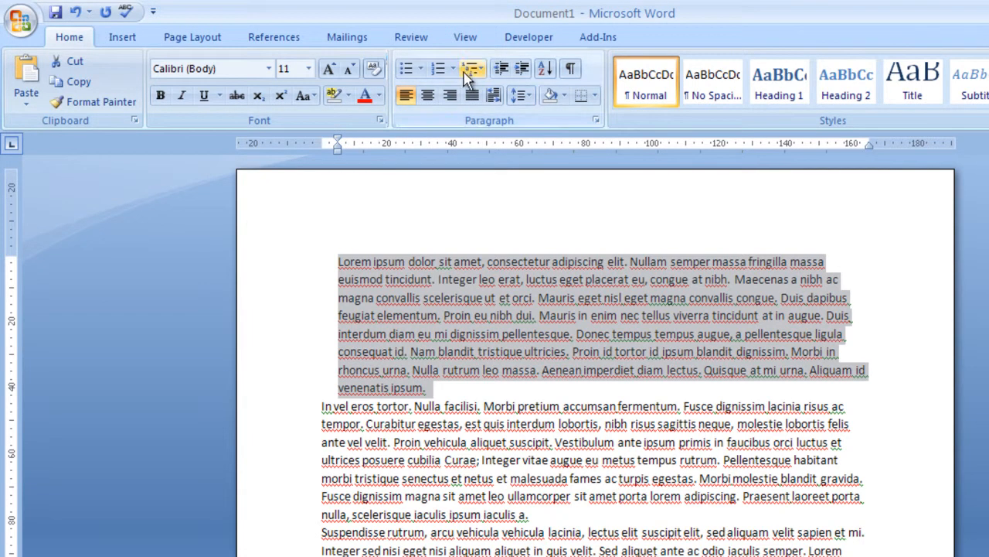
Hide the ruler, show it again, and return to the paragraph formatting commands.
left_click(466, 38)
left_click(259, 65)
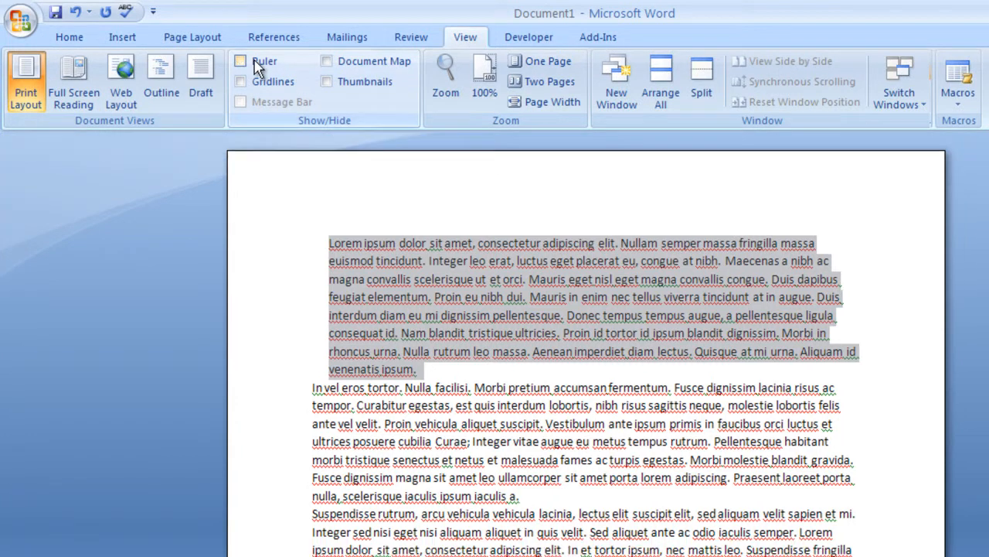
left_click(259, 66)
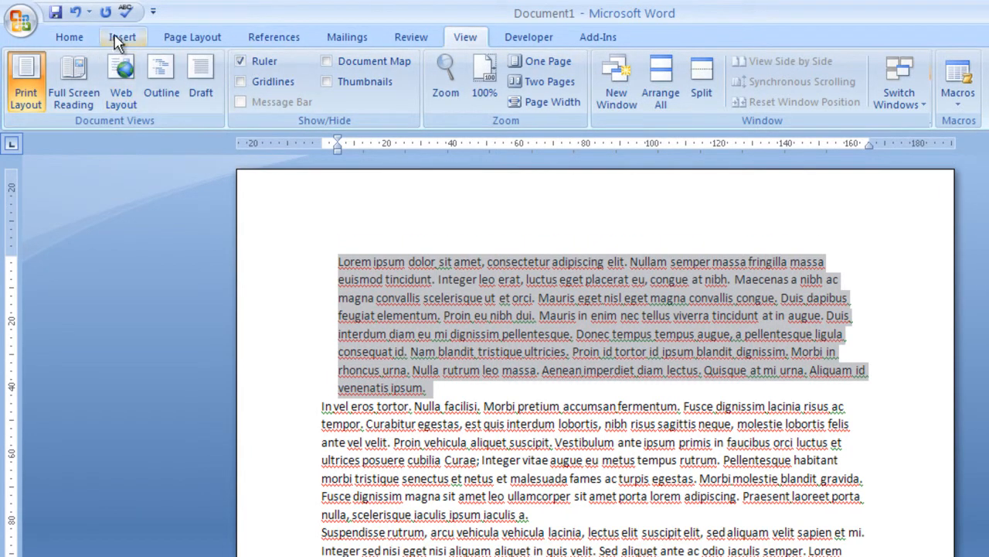
left_click(70, 37)
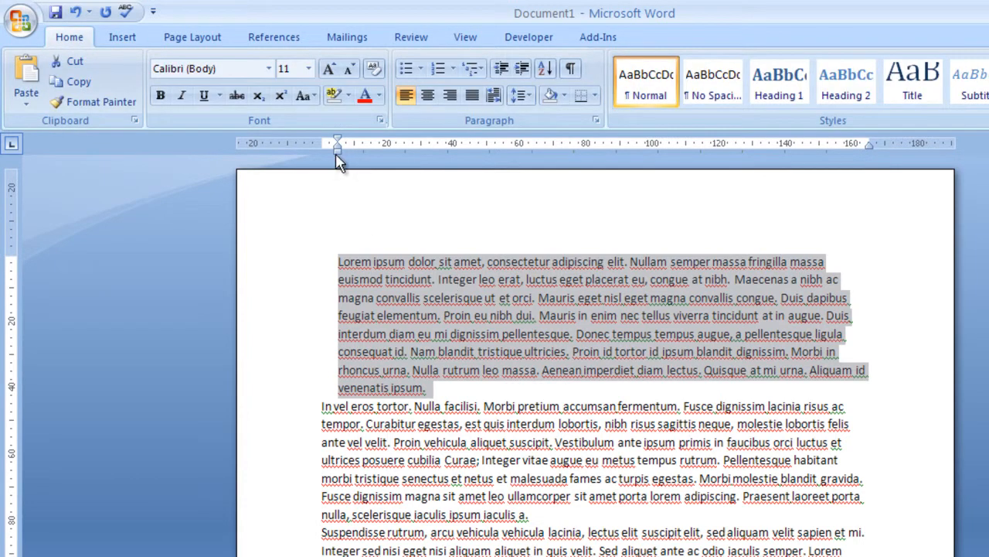
Try a left indent of about 28 mm for the first paragraph on the ruler, and bring it back to 0 mm.
left_click_drag(340, 160, 414, 160)
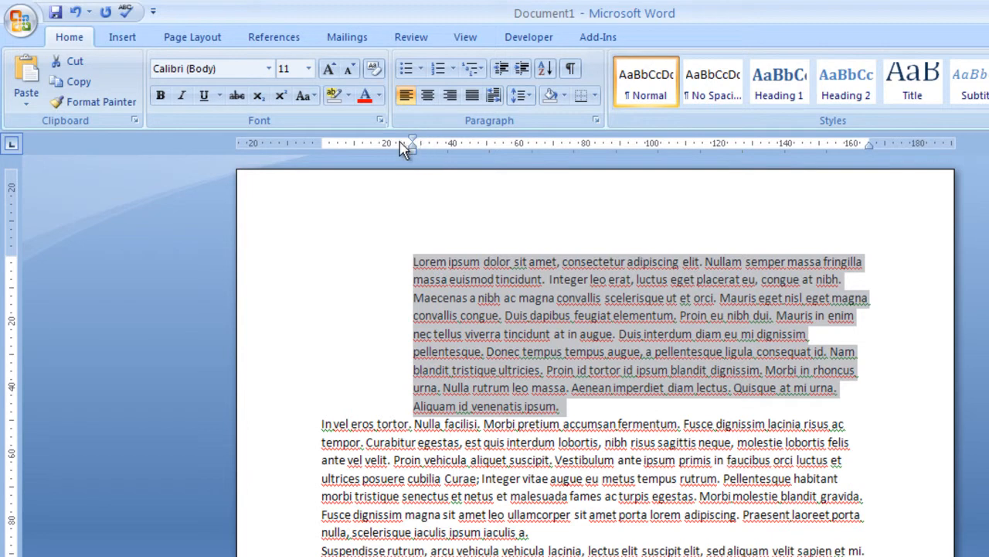
left_click_drag(415, 154, 338, 144)
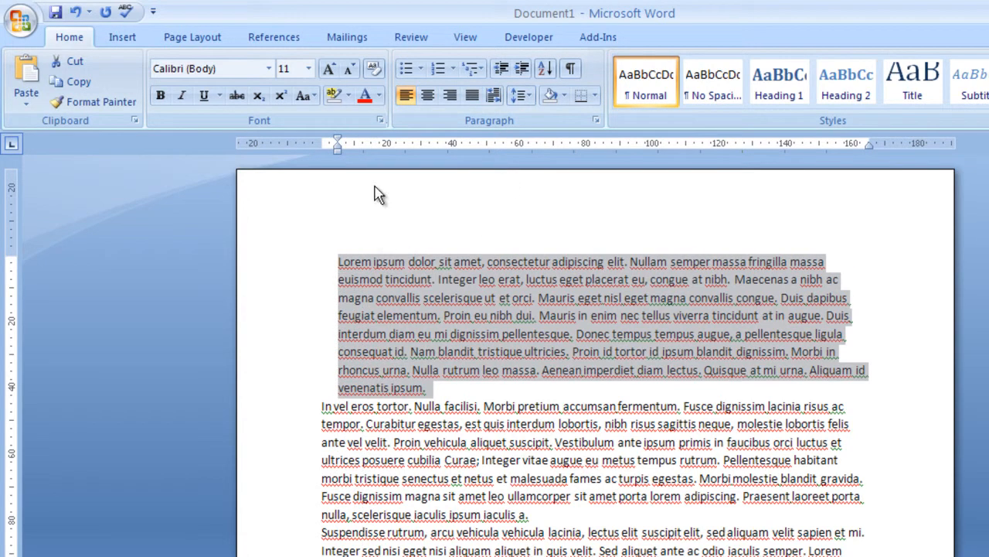
left_click_drag(337, 151, 321, 150)
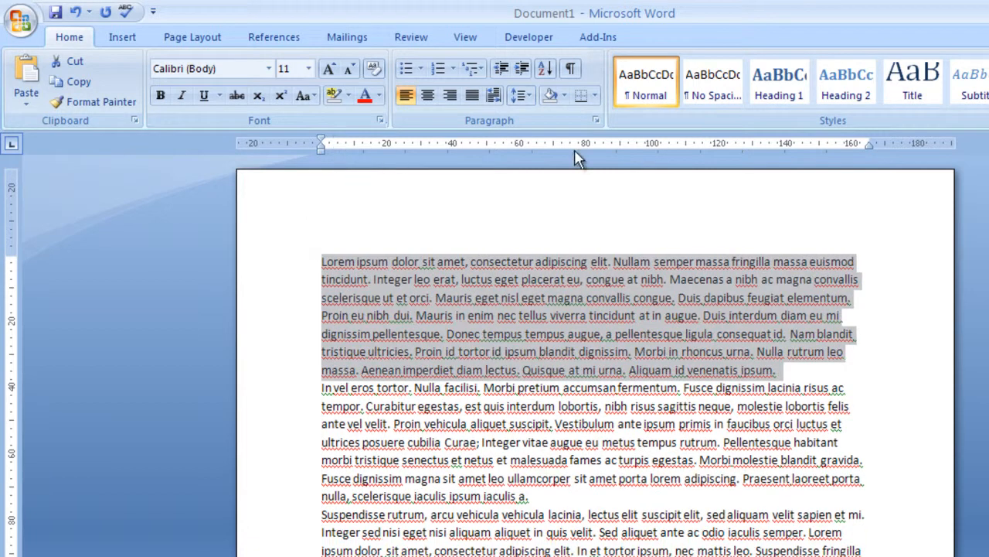
Open the first paragraph's line spacing options, try a spacing of 30 pt before it, and reduce that spacing again.
left_click(520, 95)
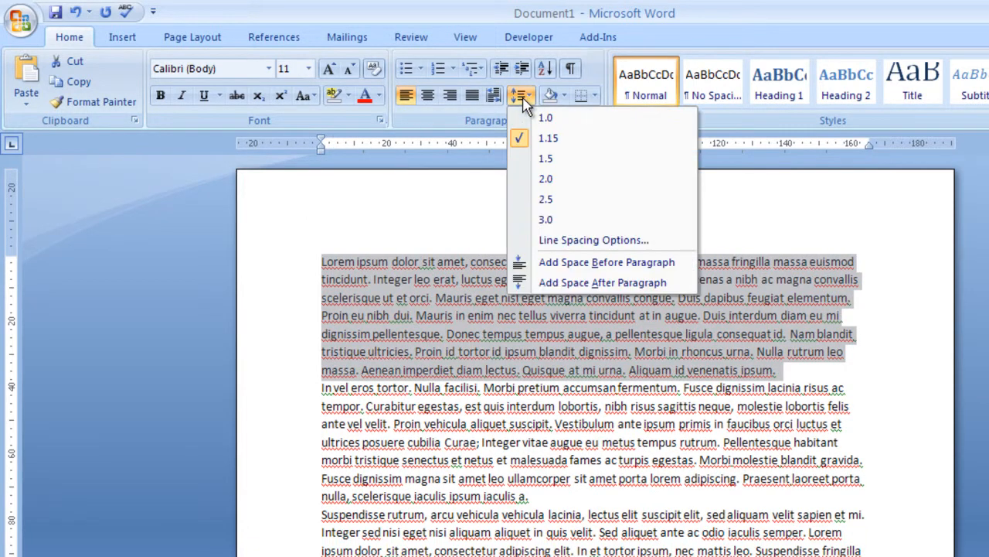
left_click(572, 241)
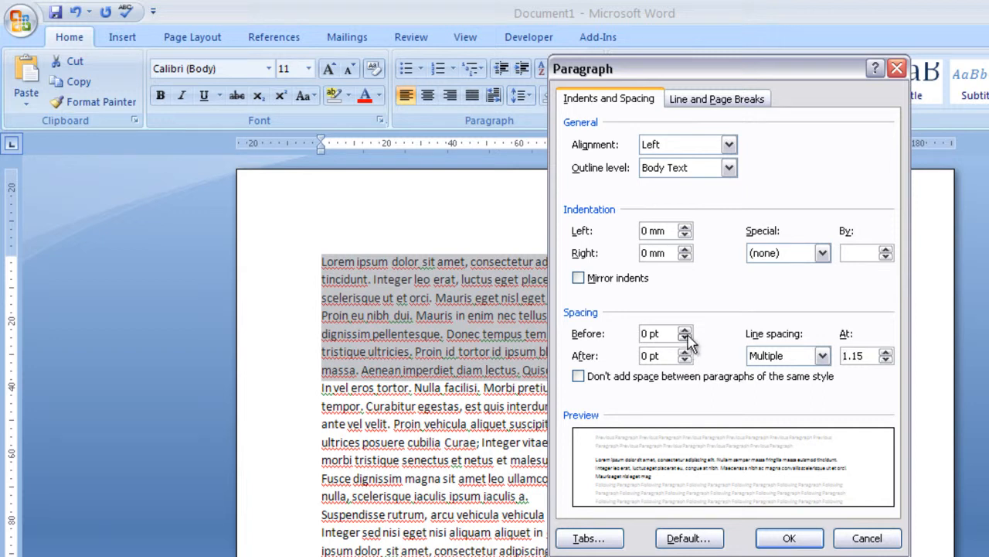
left_click(684, 331)
left_click(684, 331)
left_click(684, 330)
left_click(684, 329)
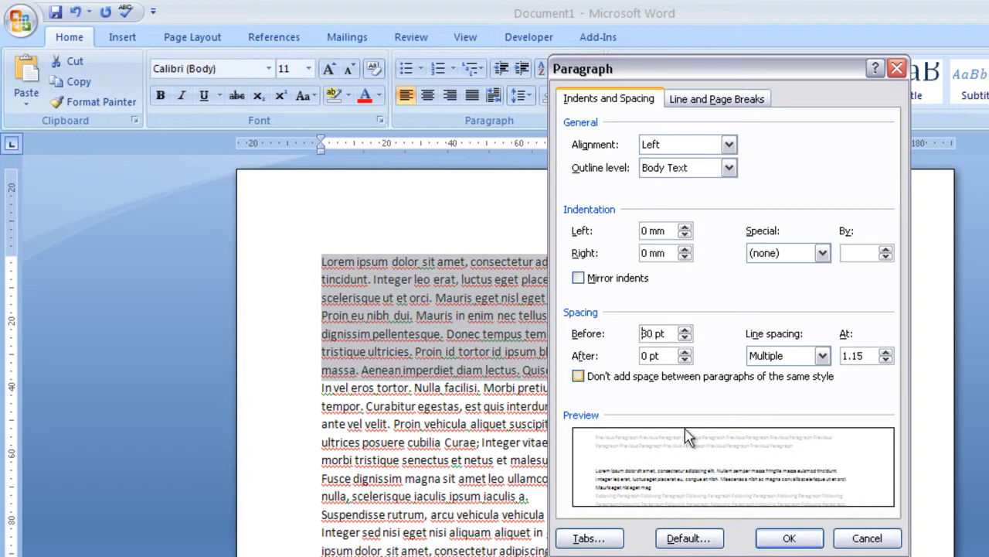
left_click(684, 338)
left_click(684, 339)
left_click(684, 338)
Set the first paragraph's spacing to 7 pt before and 12 pt after.
left_click(685, 351)
double_click(651, 333)
type("7")
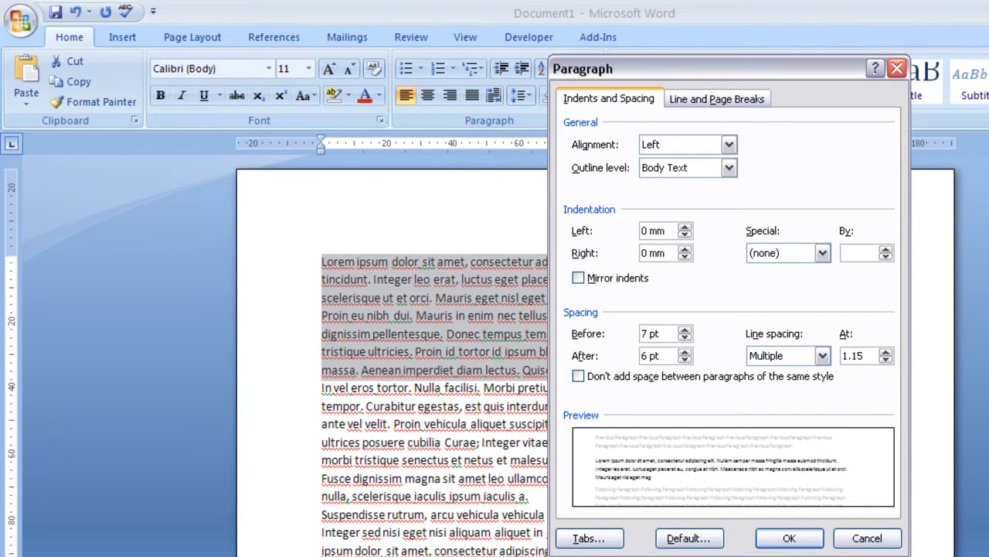
left_click(685, 352)
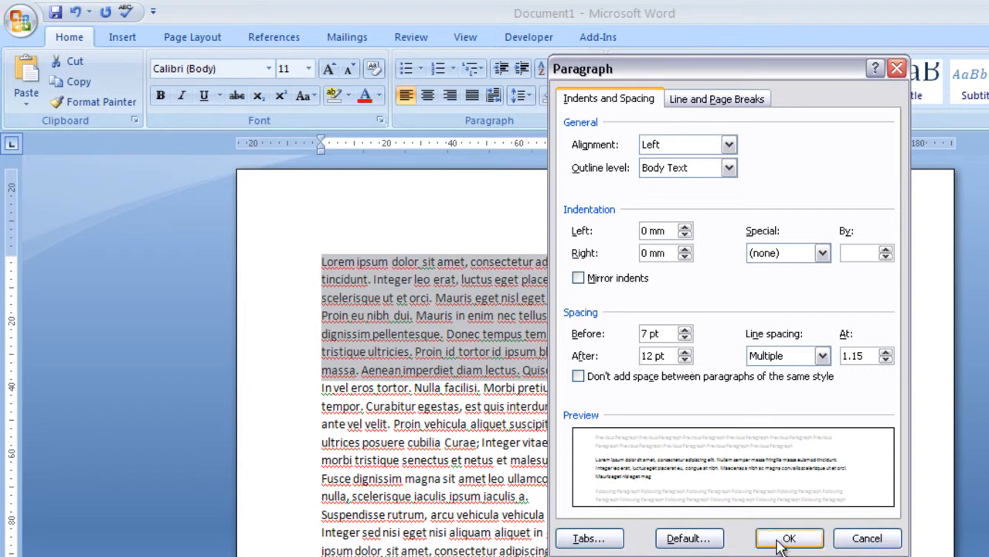
Set the first paragraph's line spacing to Single and apply the paragraph settings.
left_click(804, 357)
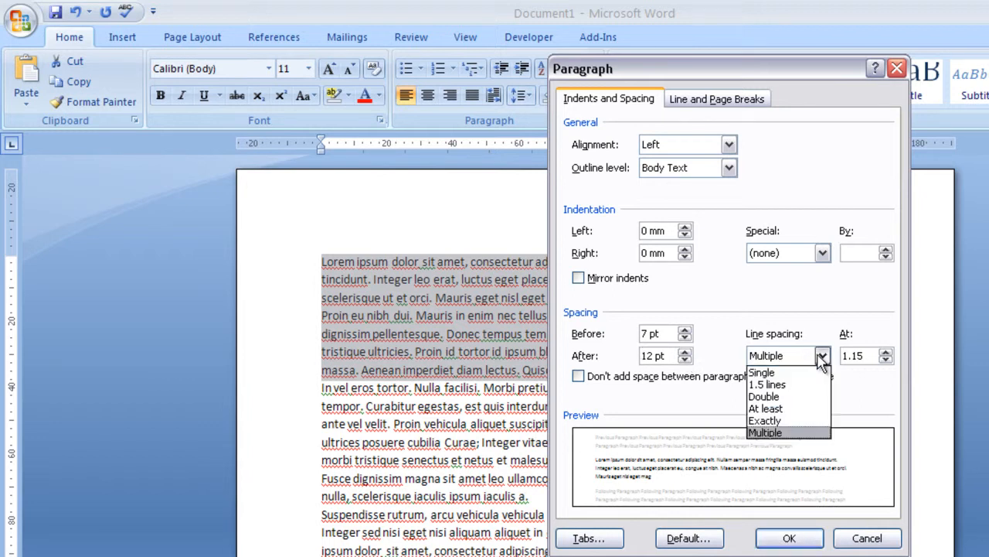
left_click(781, 437)
left_click(818, 358)
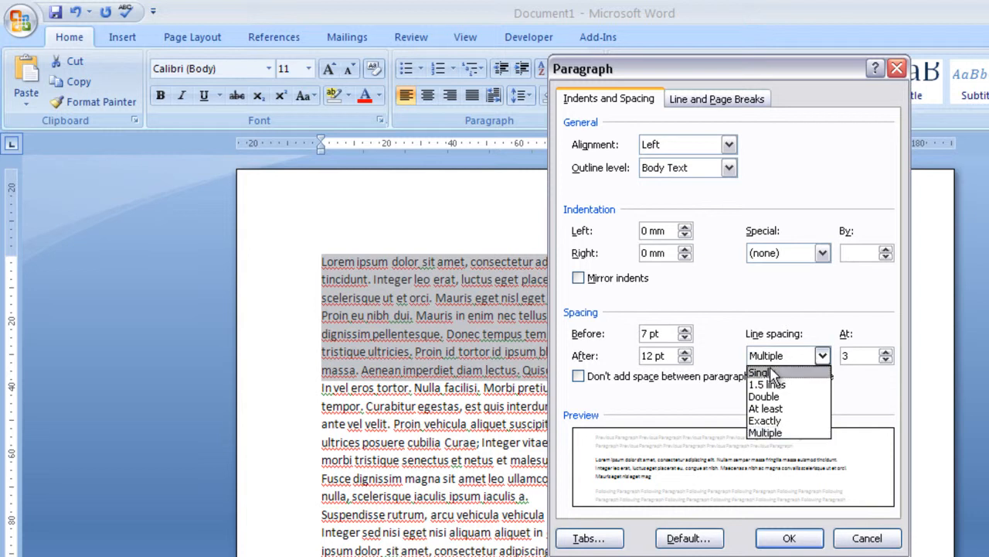
left_click(787, 371)
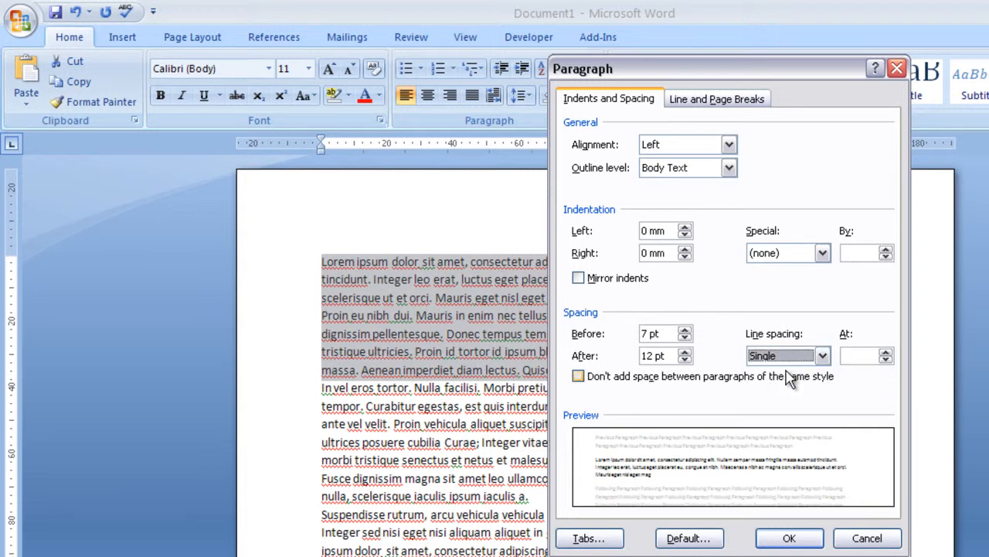
left_click(823, 357)
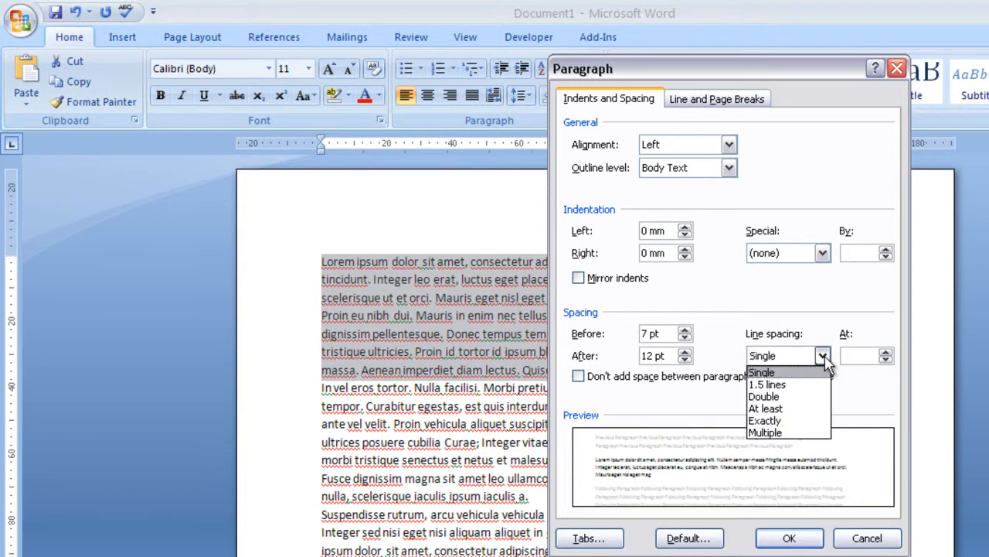
left_click(823, 357)
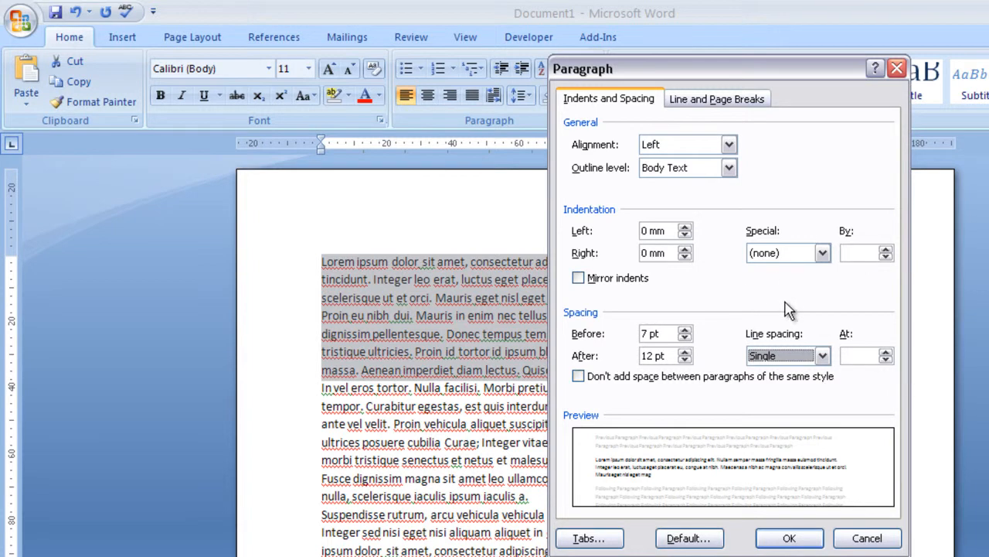
left_click(786, 541)
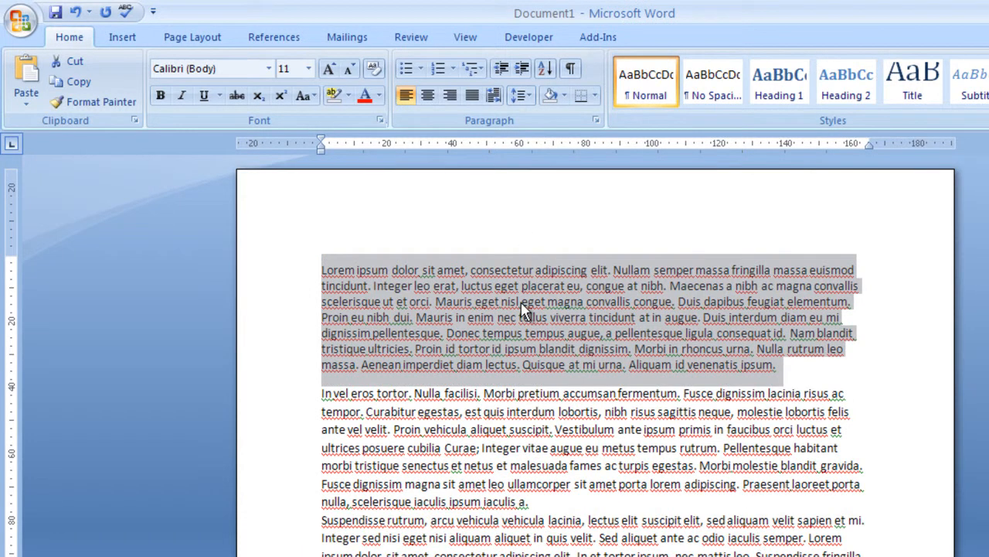
Set the second paragraph's spacing to 7 pt before and 12 pt after.
left_click(377, 429)
mouse_move(530, 503)
left_mouse_down()
mouse_move(322, 450)
mouse_move(304, 397)
mouse_move(320, 394)
mouse_move(532, 502)
left_mouse_up()
left_click(484, 484)
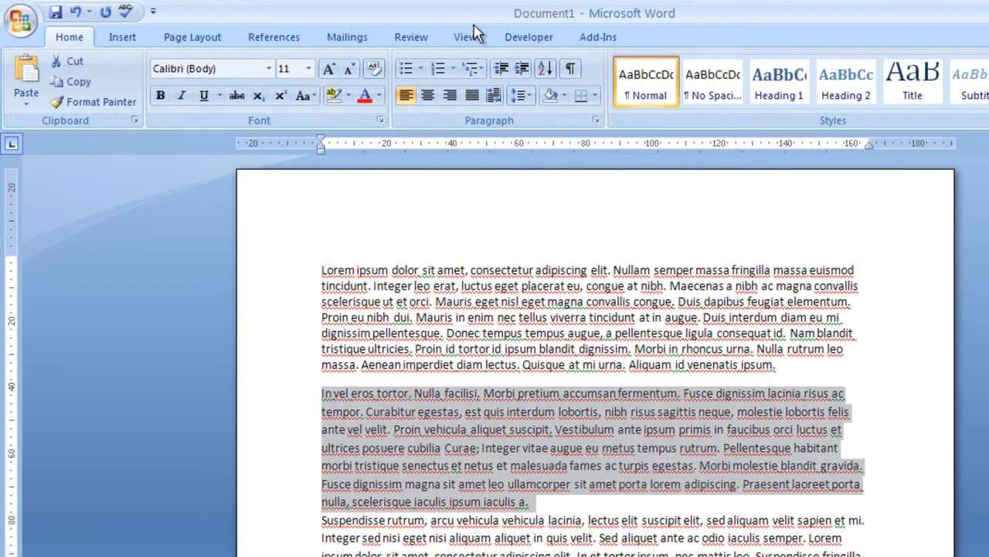
left_click(520, 95)
left_click(581, 240)
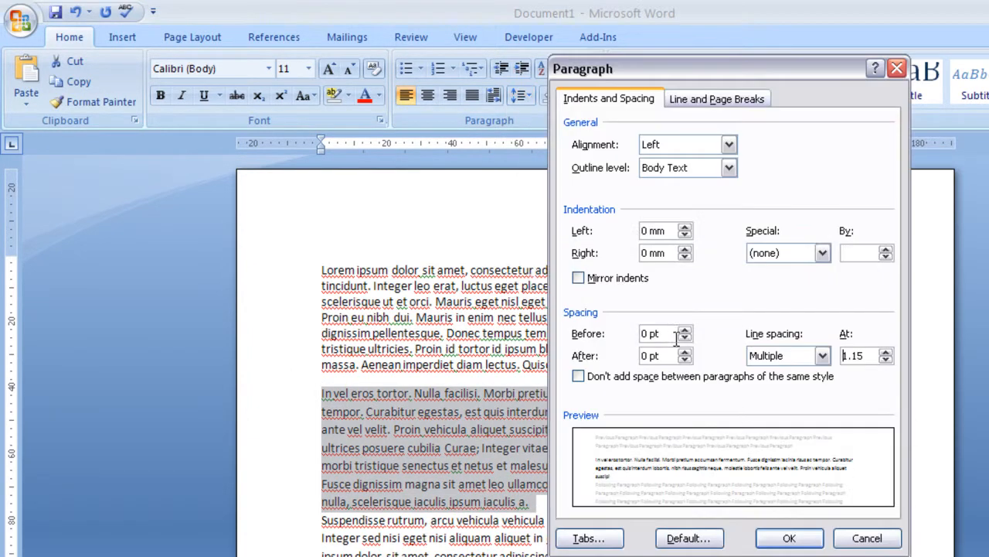
double_click(649, 333)
type("7")
left_click(685, 351)
left_click(684, 351)
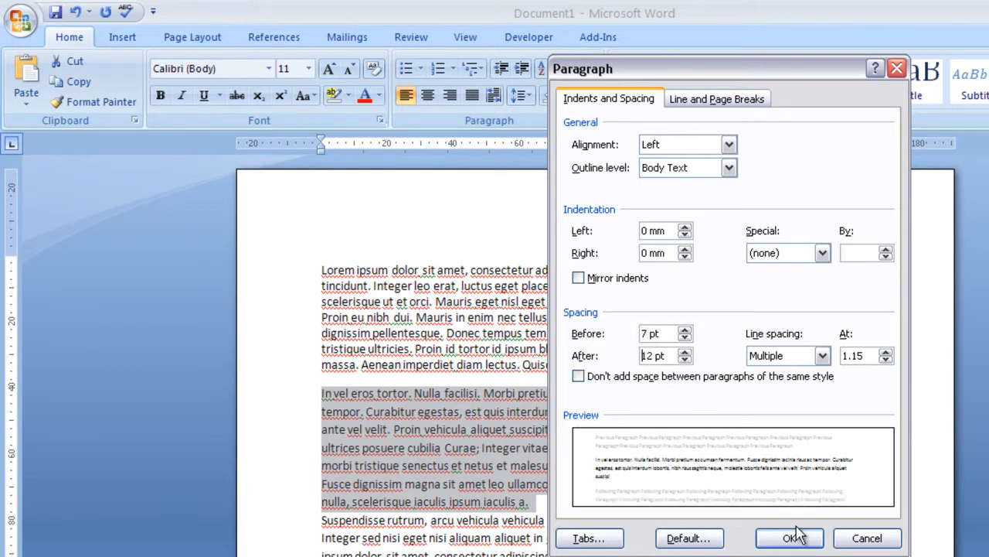
left_click(790, 537)
left_click(639, 545)
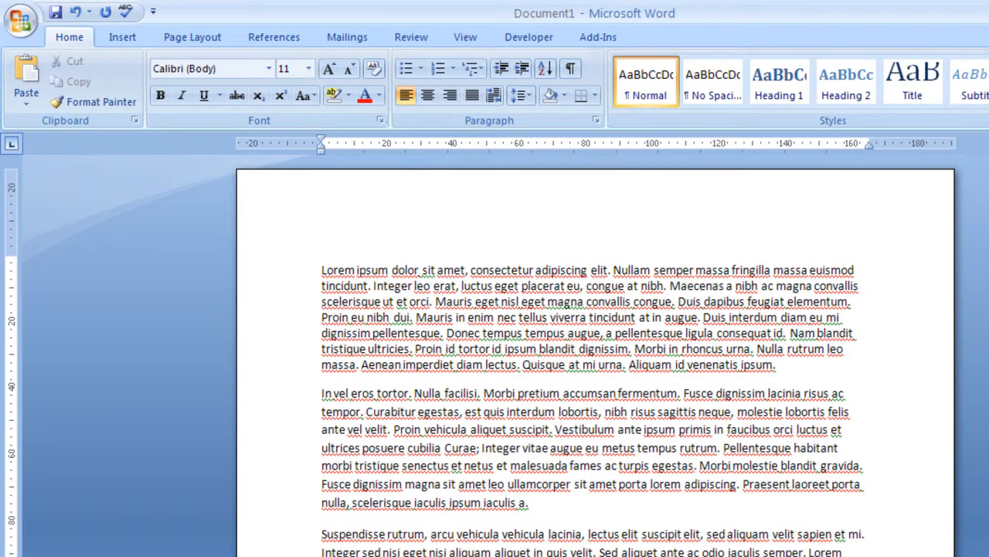
Set the spacing before the first two paragraphs to 12 pt and reduce their spacing after by one increment.
left_click_drag(320, 262, 568, 502)
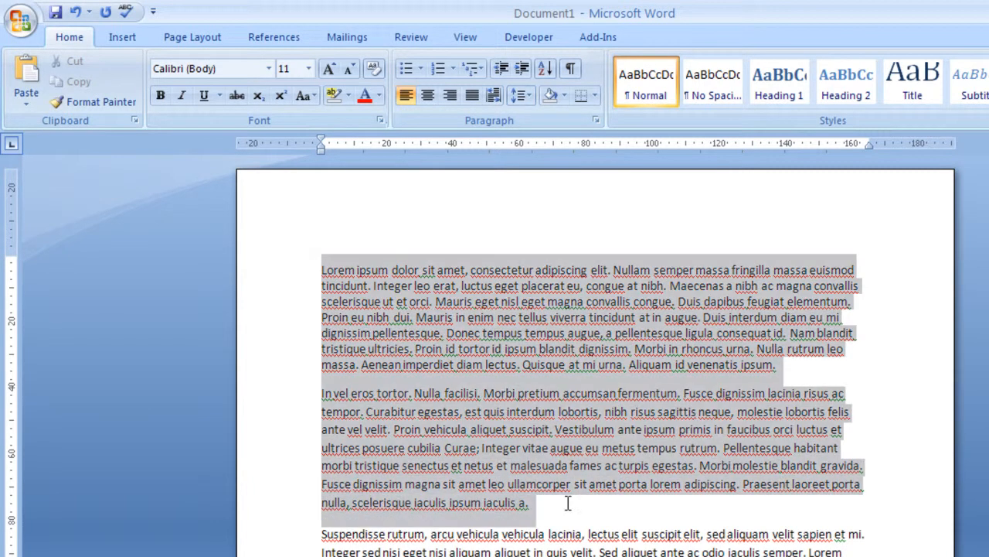
left_click(528, 98)
left_click(523, 239)
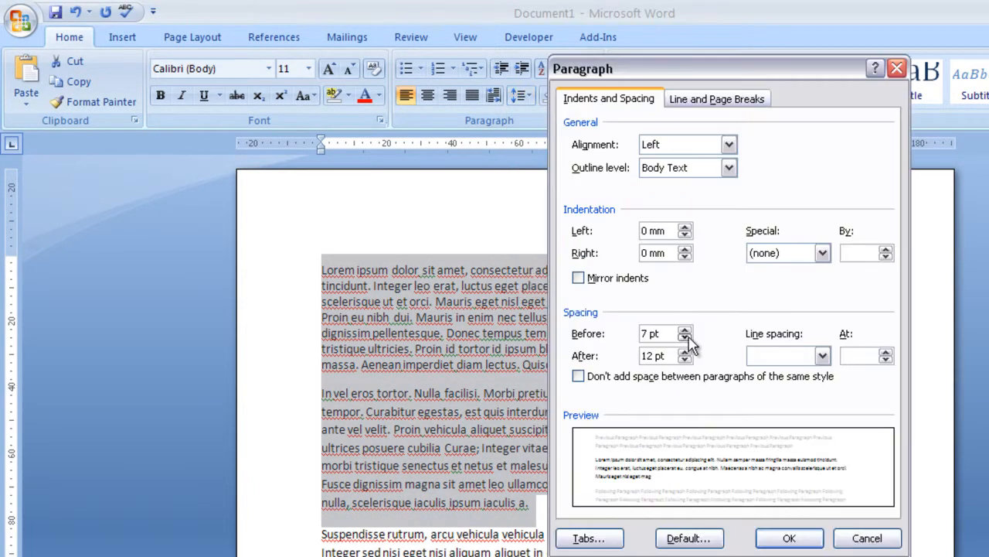
left_click(685, 330)
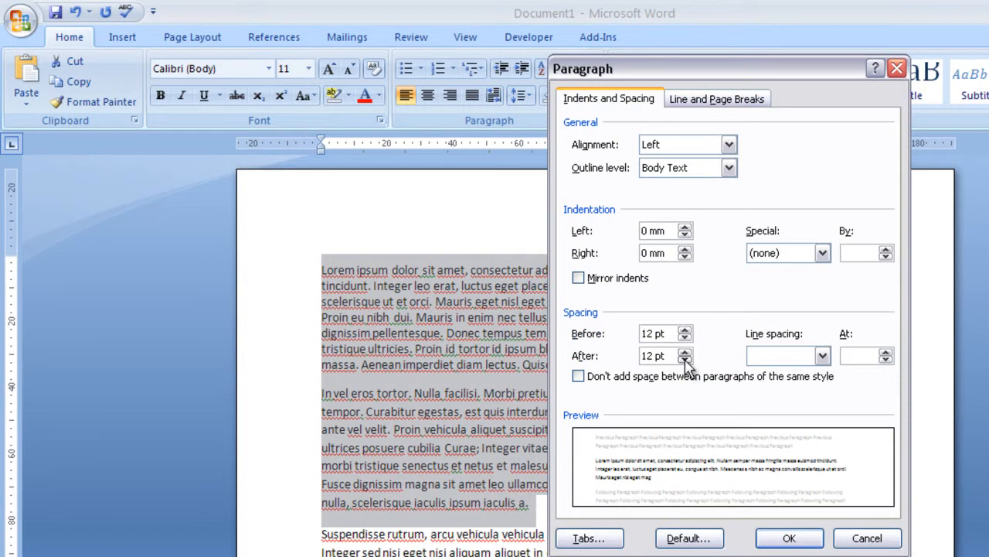
left_click(686, 360)
left_click(787, 537)
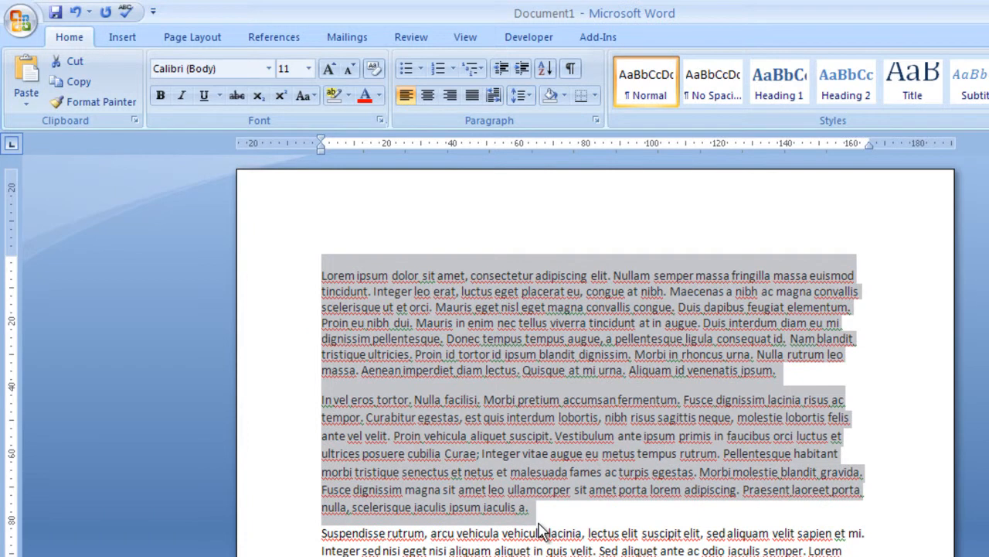
left_click(541, 531)
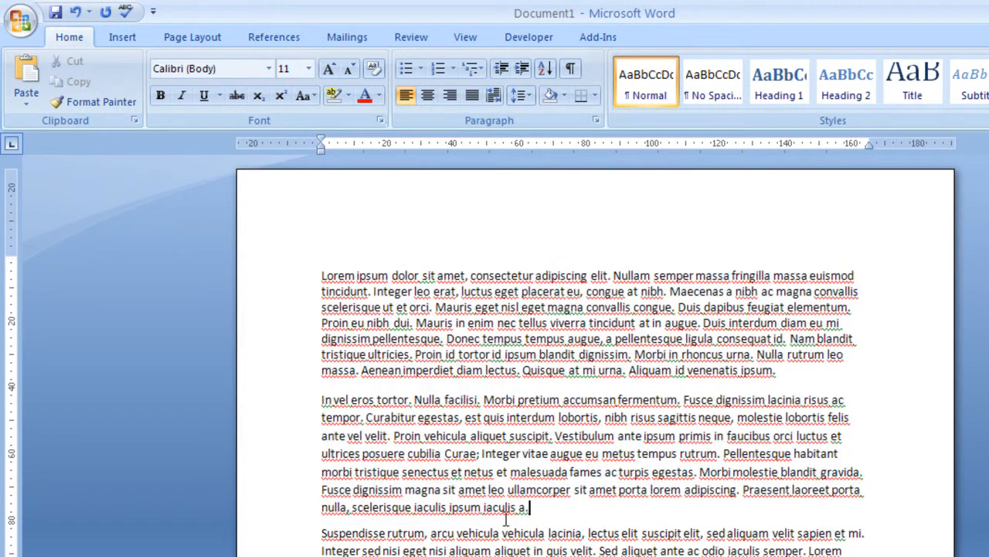
Try a theme colour as shading on the first paragraph.
left_click(520, 95)
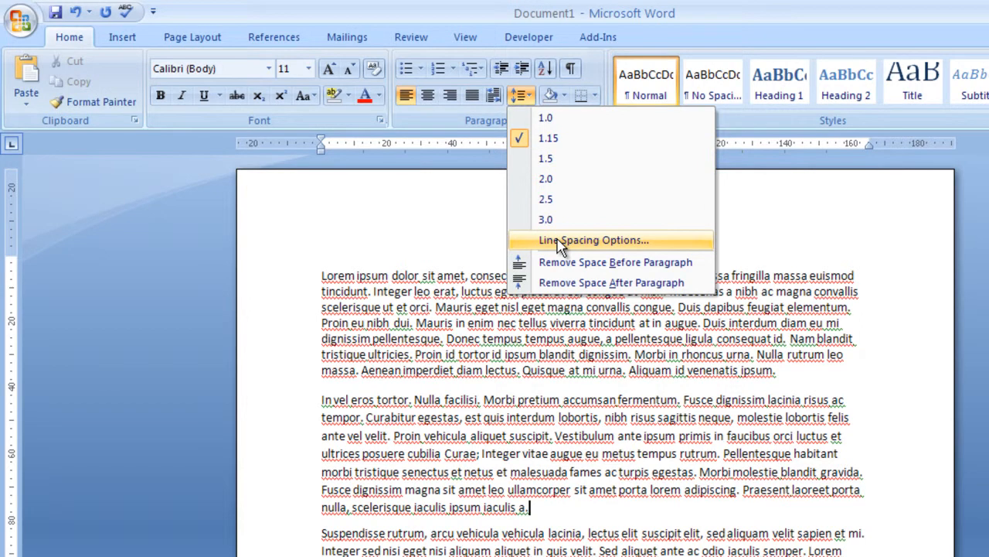
left_click(770, 264)
left_click_drag(317, 265, 810, 369)
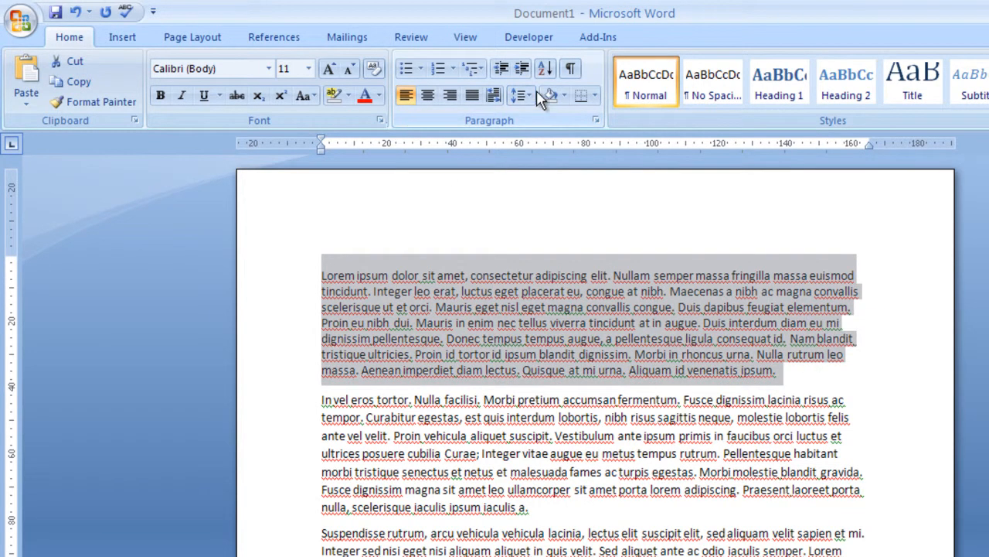
left_click(565, 95)
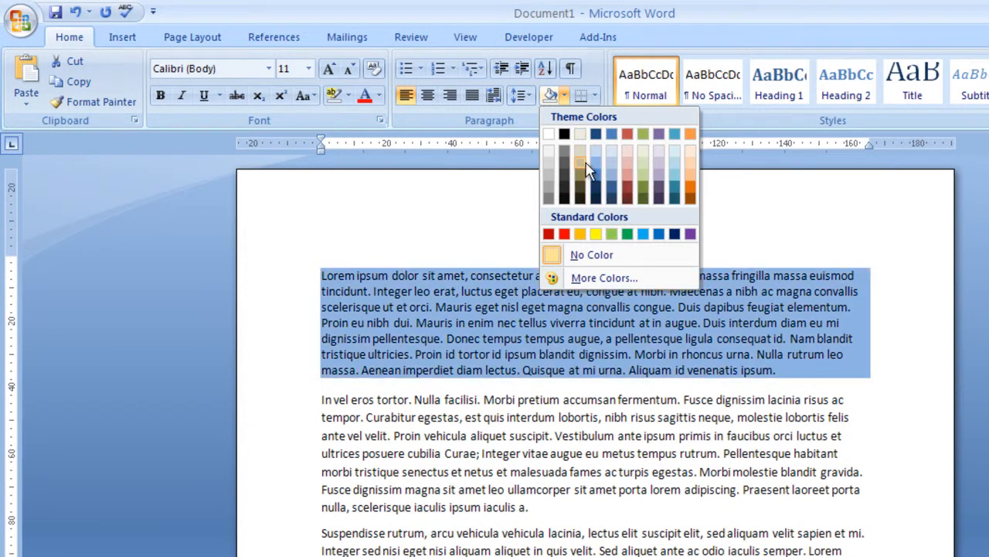
left_click(578, 164)
Try outside borders on the first paragraph together with a left indent of about 18 mm, and take both off again.
left_click(594, 95)
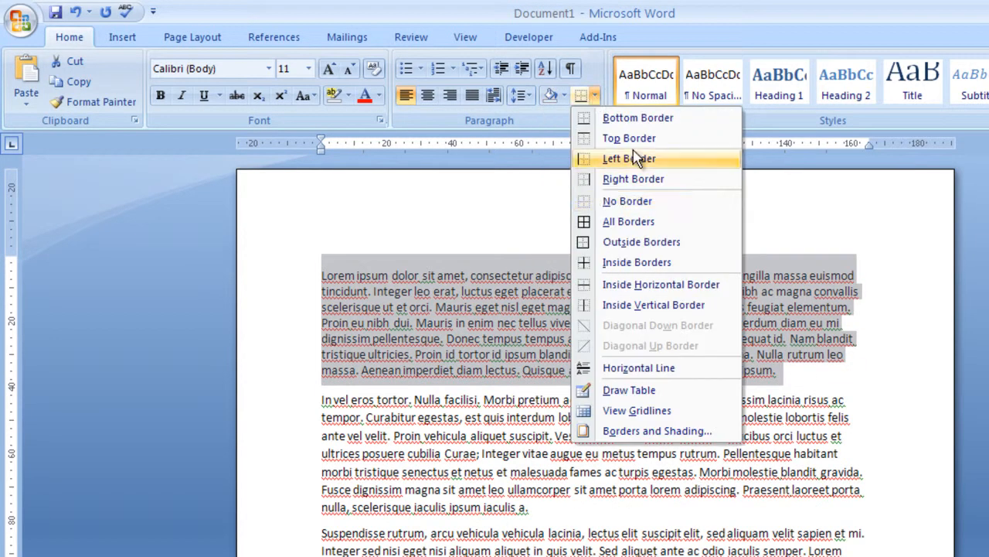
left_click(581, 241)
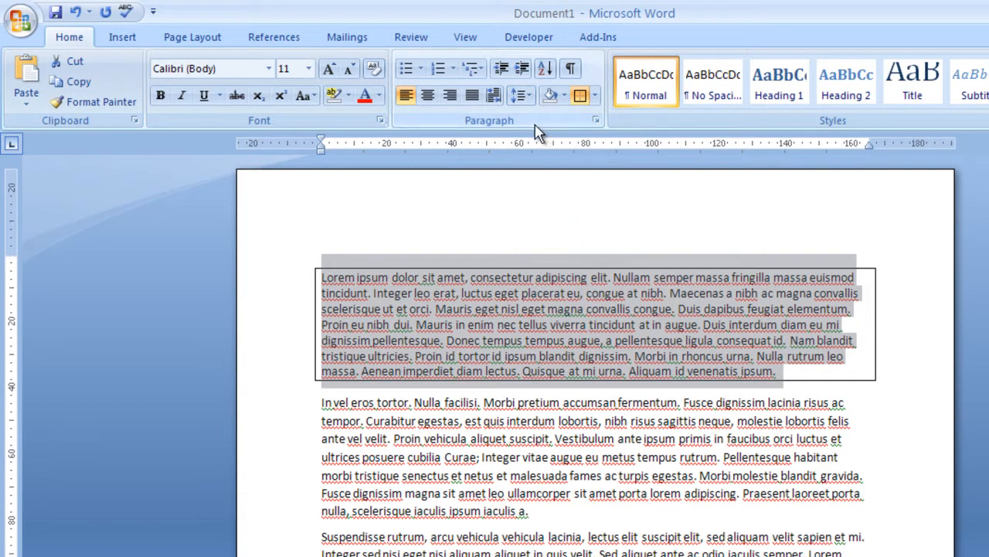
left_click_drag(322, 149, 381, 150)
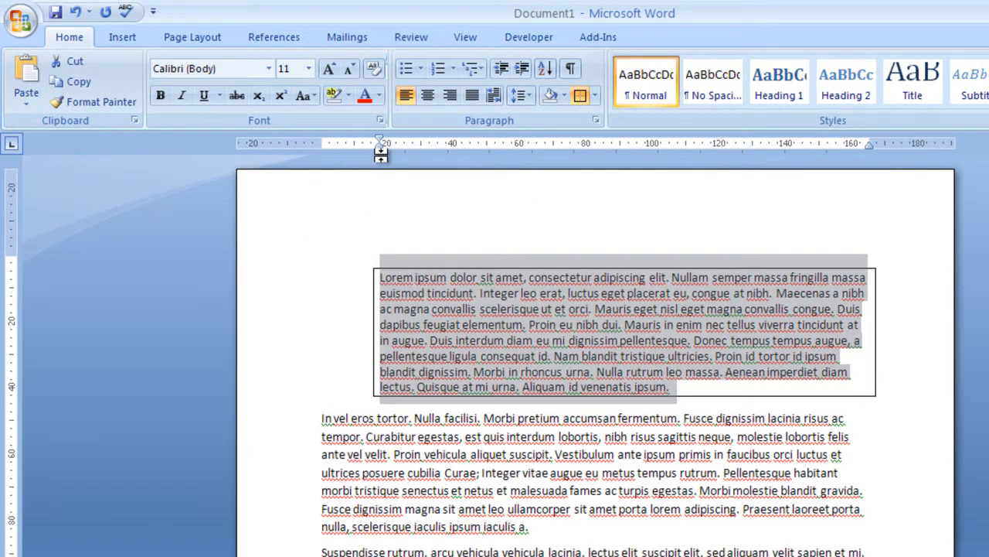
key("ctrl+z")
left_click(595, 95)
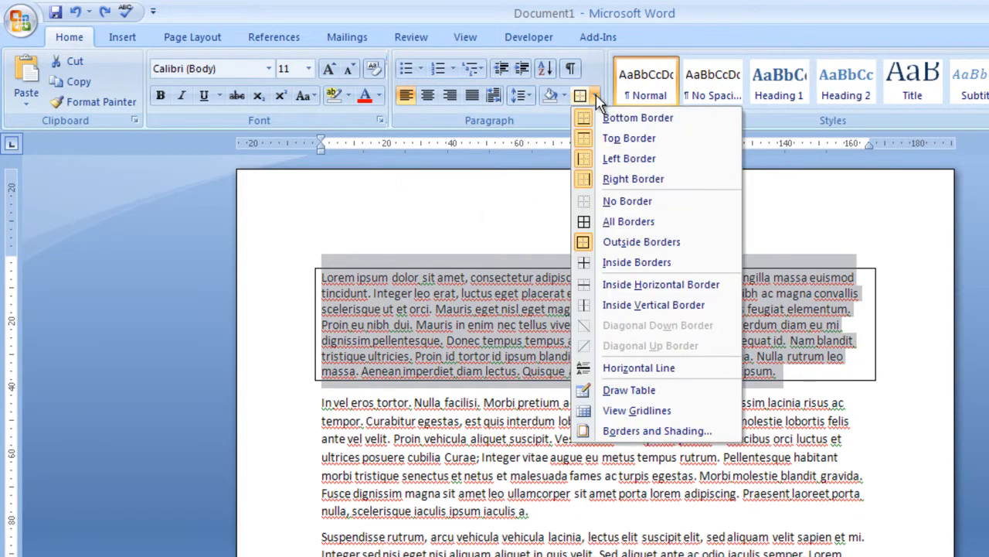
left_click(586, 201)
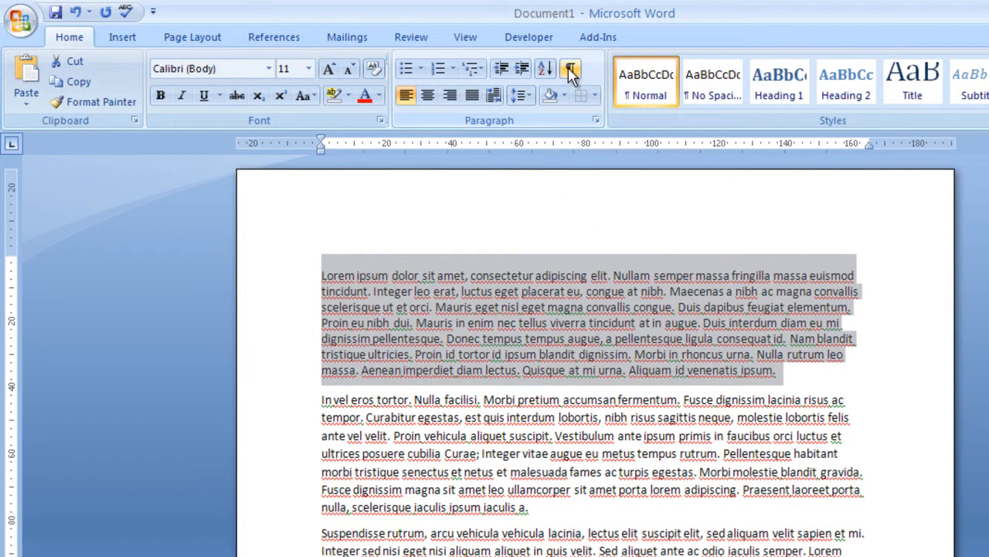
Show the paragraph marks and hidden formatting symbols, examine them in the first paragraph, and hide them again.
left_click(570, 71)
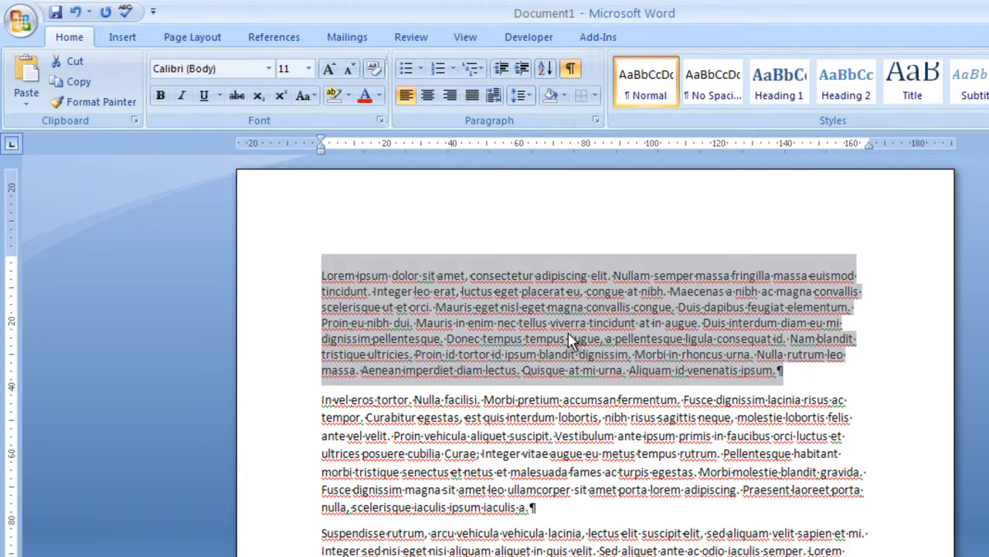
scroll(515, 342, "up", 5, "ctrl")
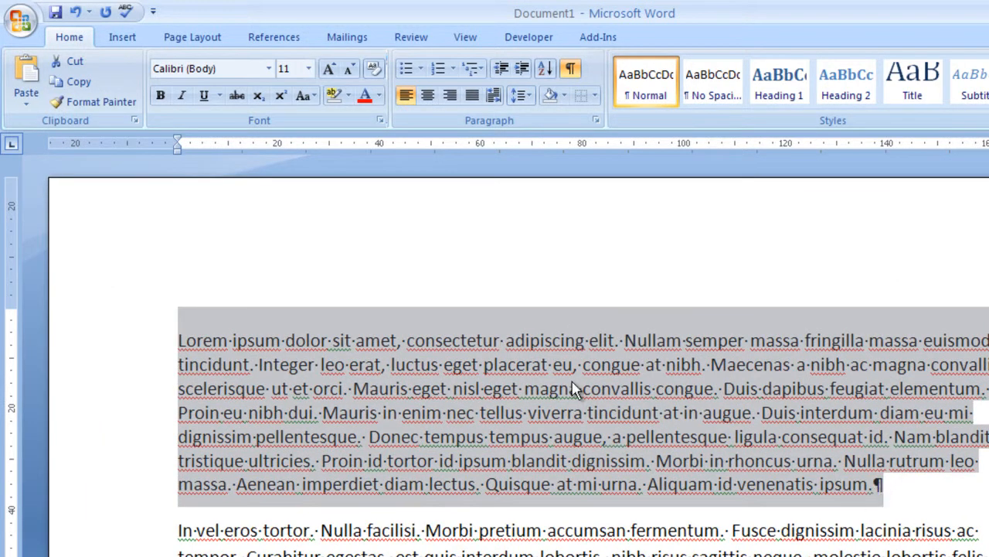
scroll(550, 387, "down", 3, "ctrl")
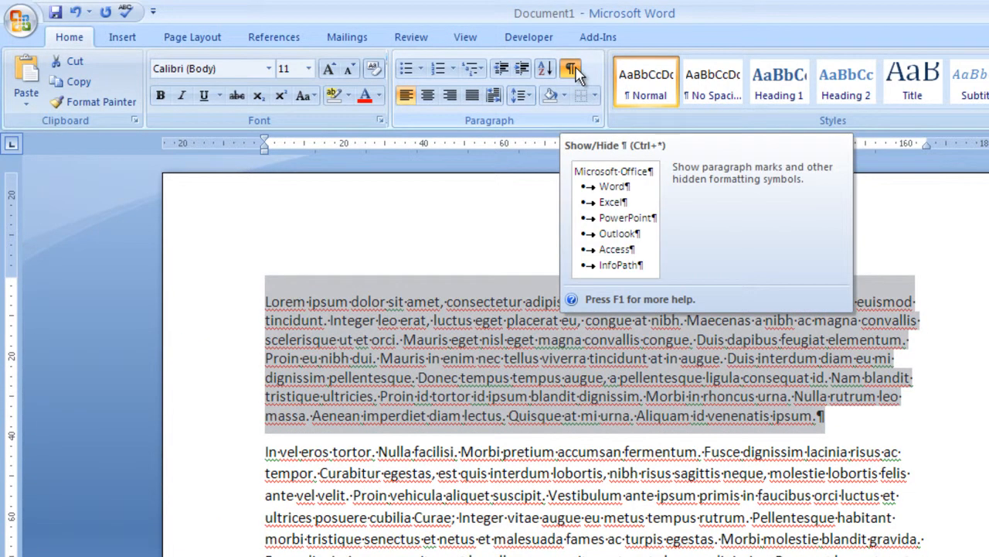
left_click(578, 75)
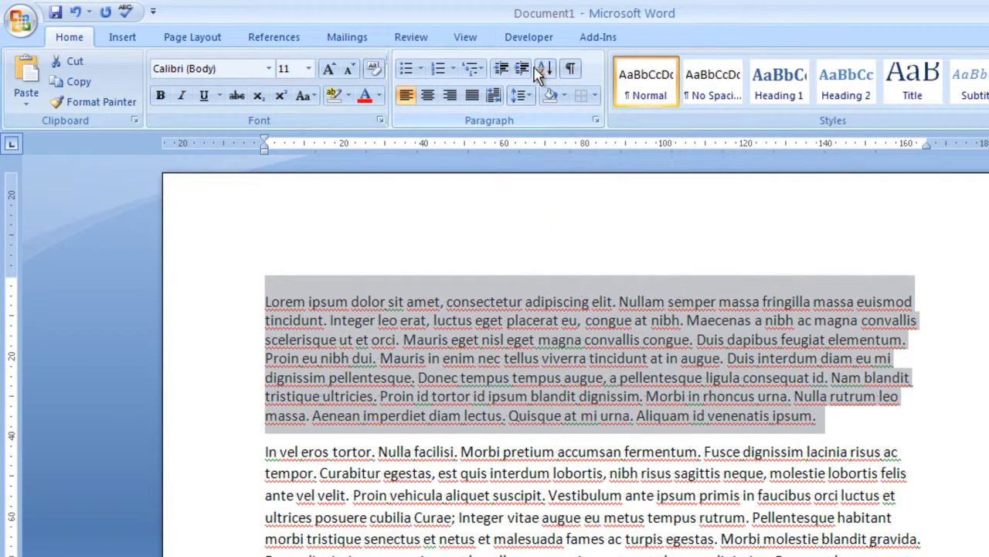
Add a list of four first names below the first paragraph, each as its own paragraph.
left_click(436, 435)
left_click(846, 428)
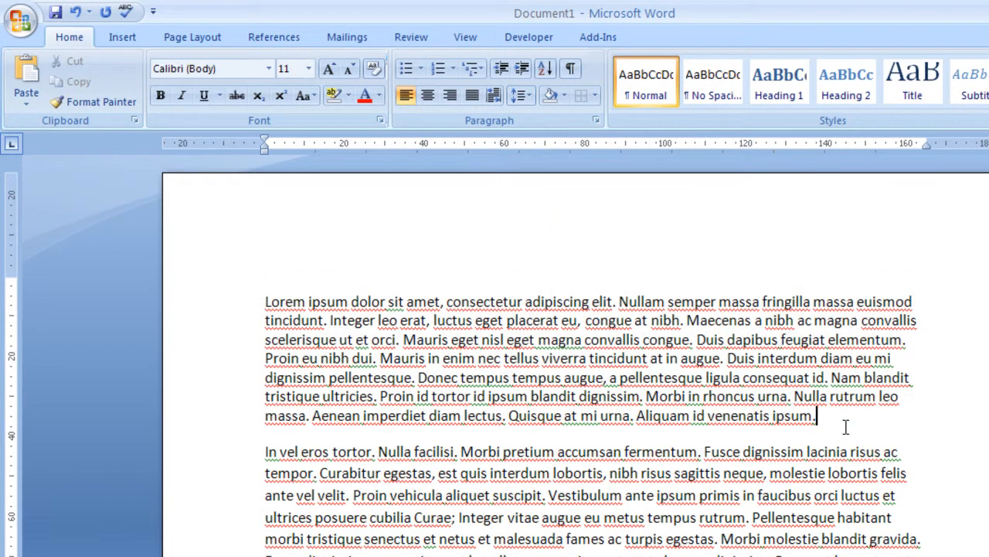
key("Return")
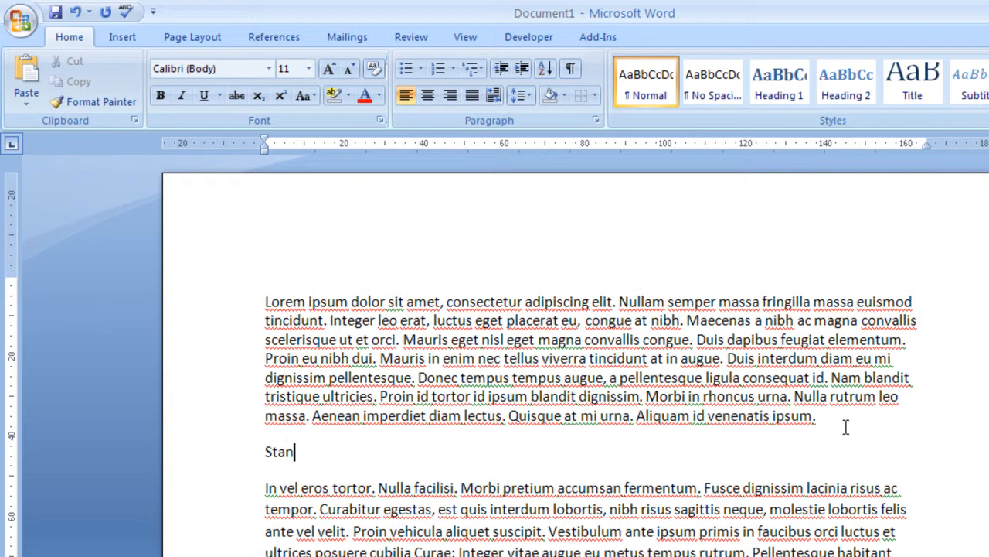
key("Return")
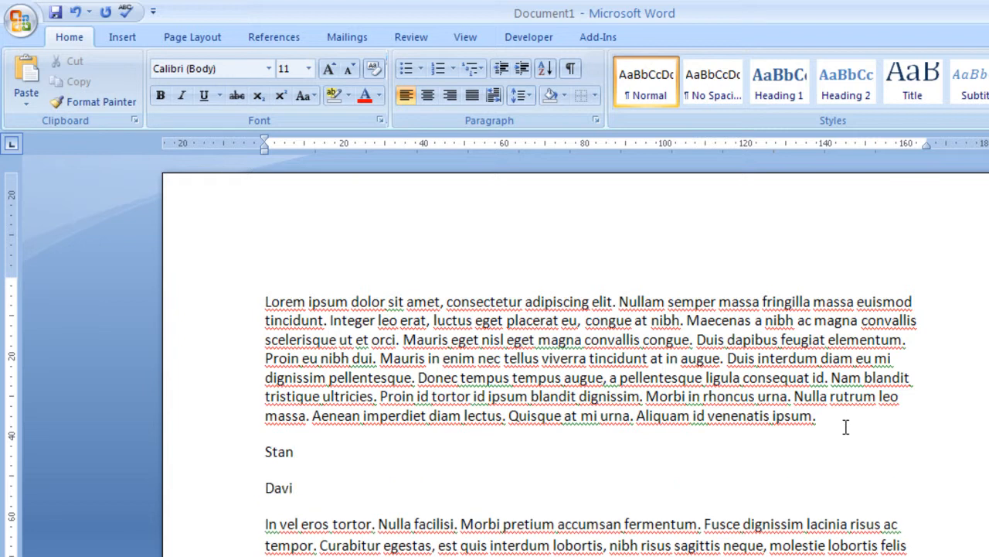
type("David")
key("Return")
type("Ivan")
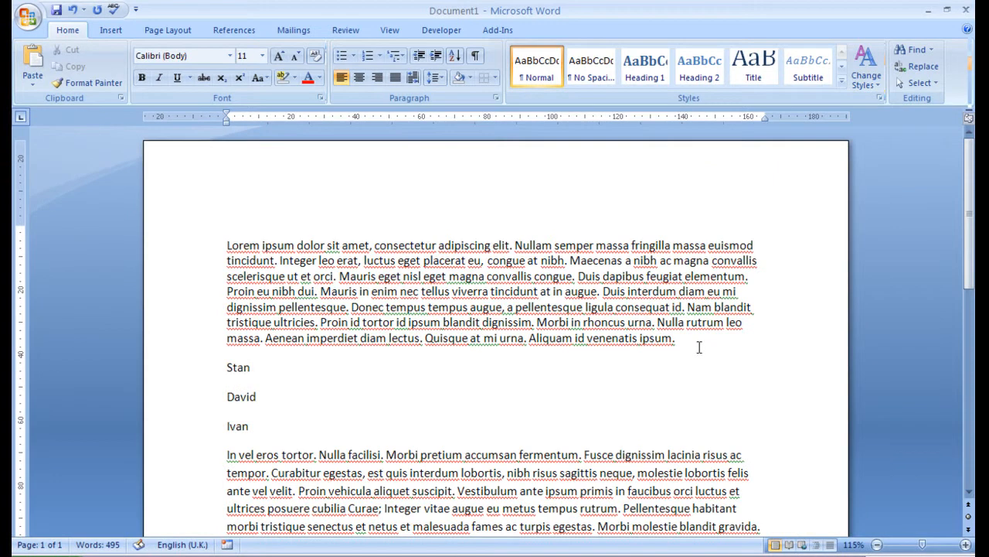
key("Return")
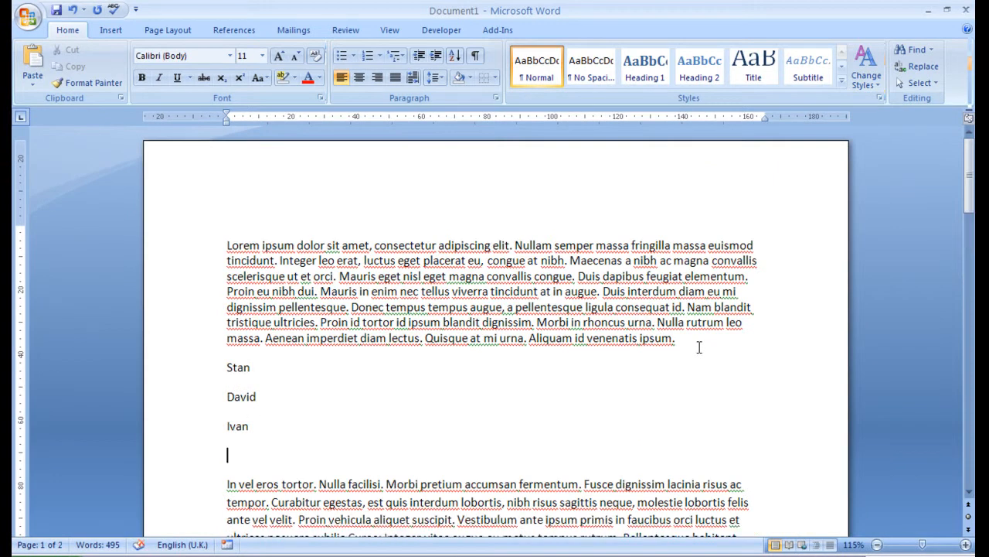
type("James")
Sort the list of four names by paragraphs as text in ascending order, with no header row.
left_click_drag(226, 367, 275, 450)
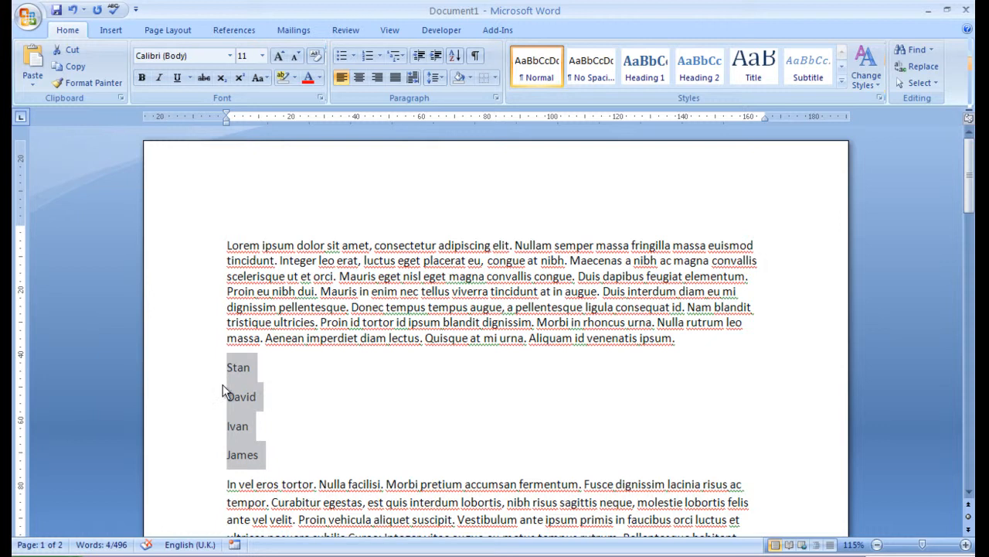
left_click(454, 56)
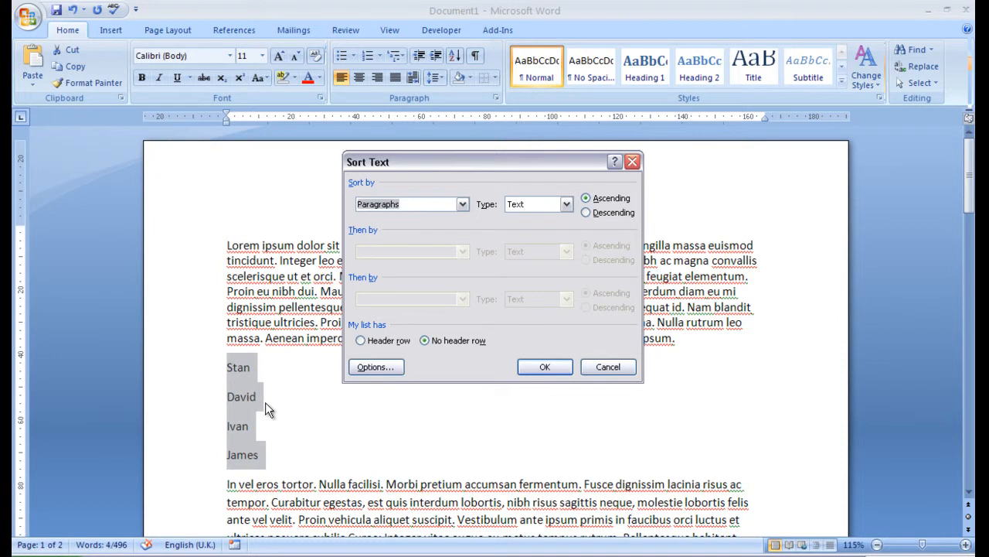
left_click(545, 367)
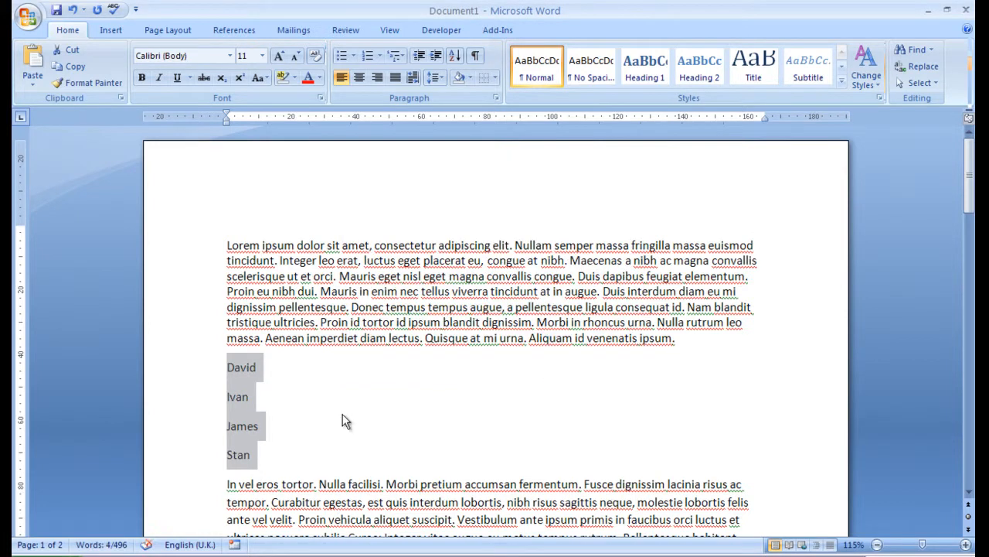
left_click(240, 369)
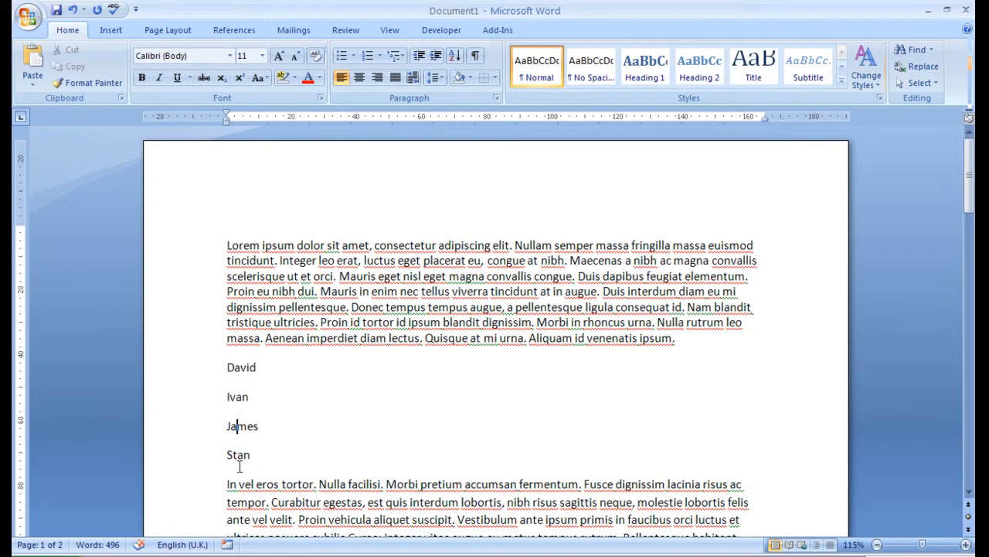
left_click_drag(256, 454, 212, 371)
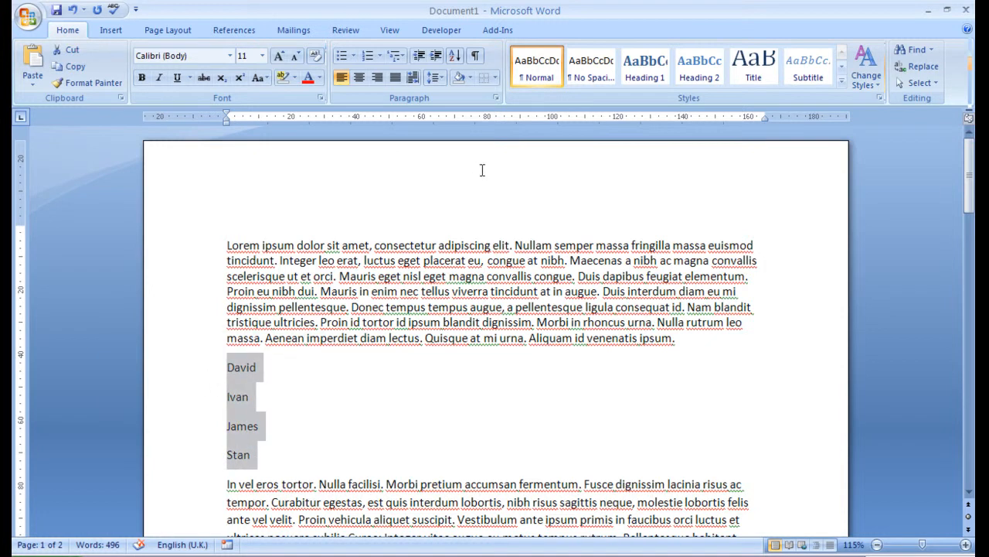
left_click(376, 274)
Bold the opening words "Lorem", "In" and "Suspendisse" of the first three Lorem Ipsum paragraphs, skipping the list of names.
double_click(227, 246)
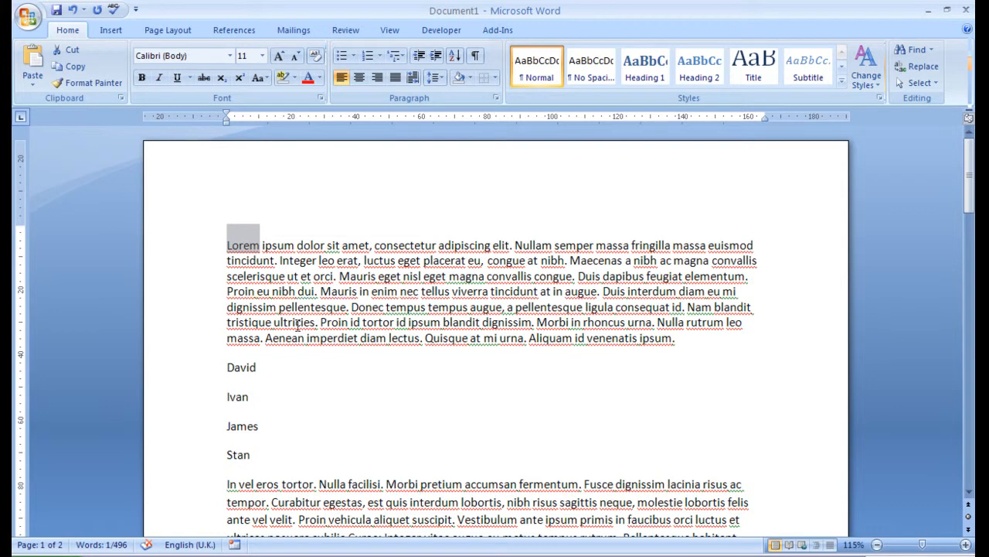
key("ctrl+b")
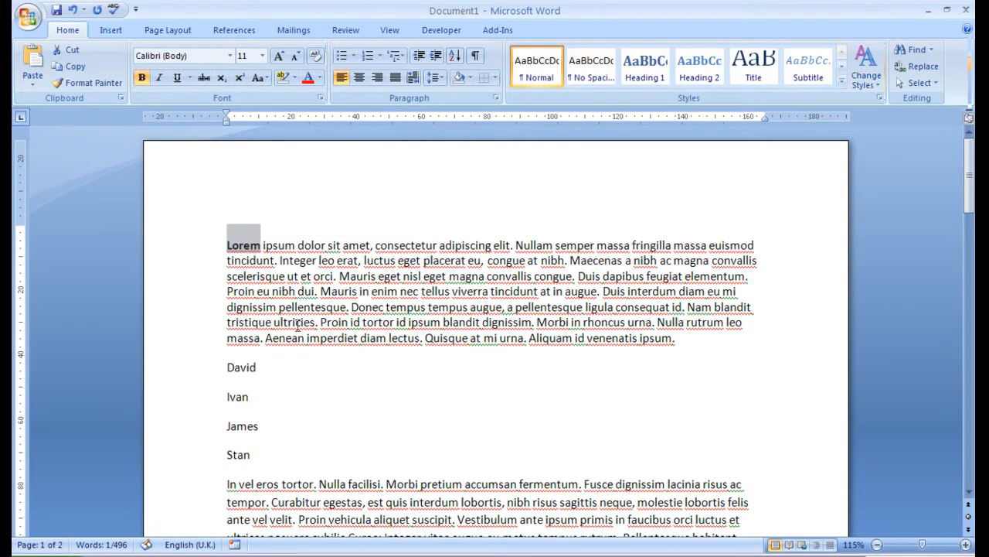
scroll(230, 384, "down", 3)
double_click(231, 365)
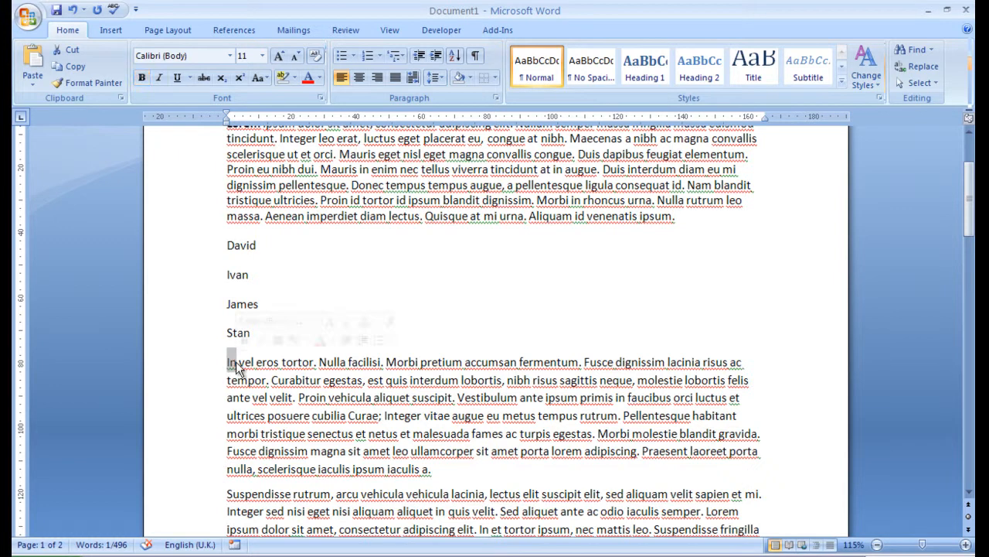
key("ctrl+b")
scroll(406, 341, "down", 2)
left_click_drag(228, 412, 294, 412)
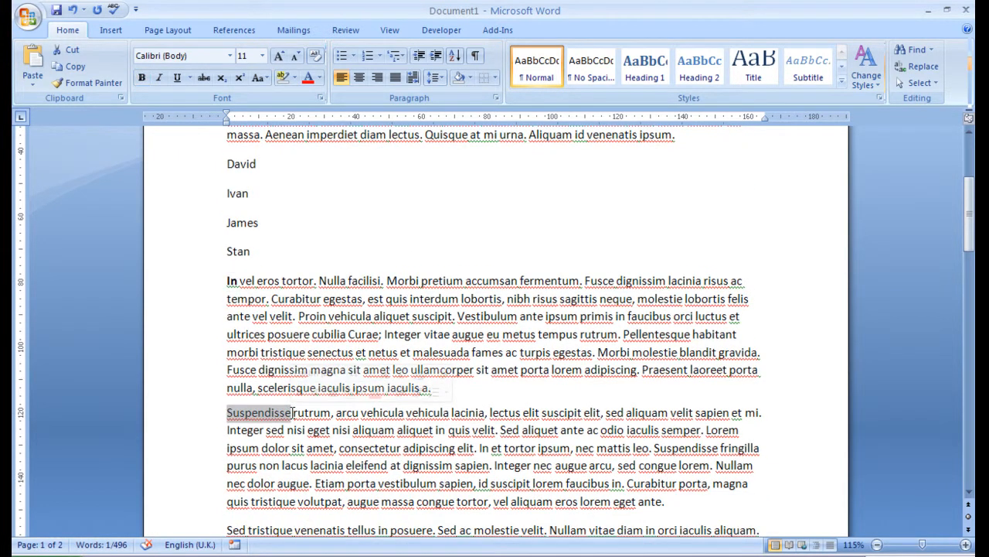
key("ctrl+b")
Bold the opening words "Sed" and "Etiam" of the fourth and fifth Lorem Ipsum paragraphs.
scroll(292, 412, "down", 3)
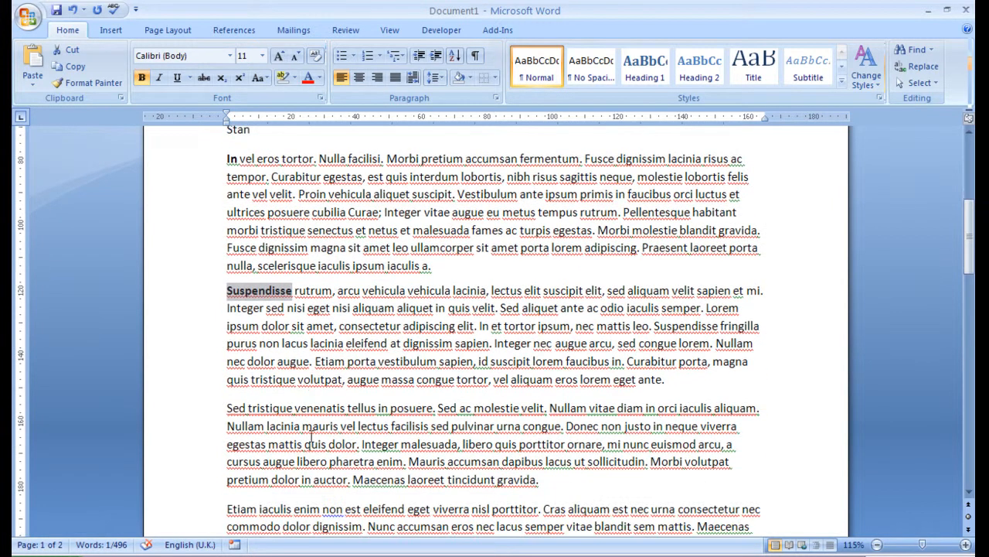
left_click(232, 407)
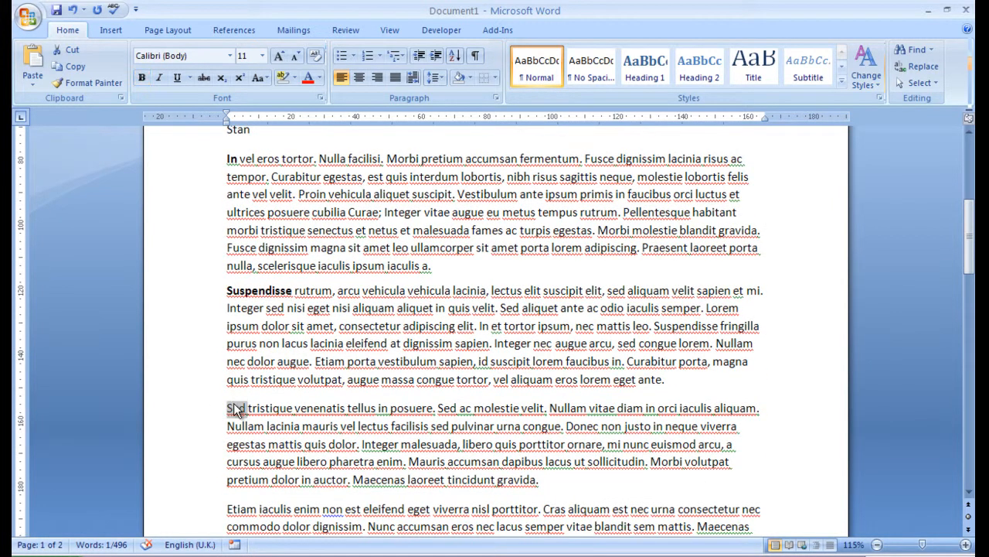
key("ctrl+b")
scroll(240, 405, "down", 2)
double_click(241, 389)
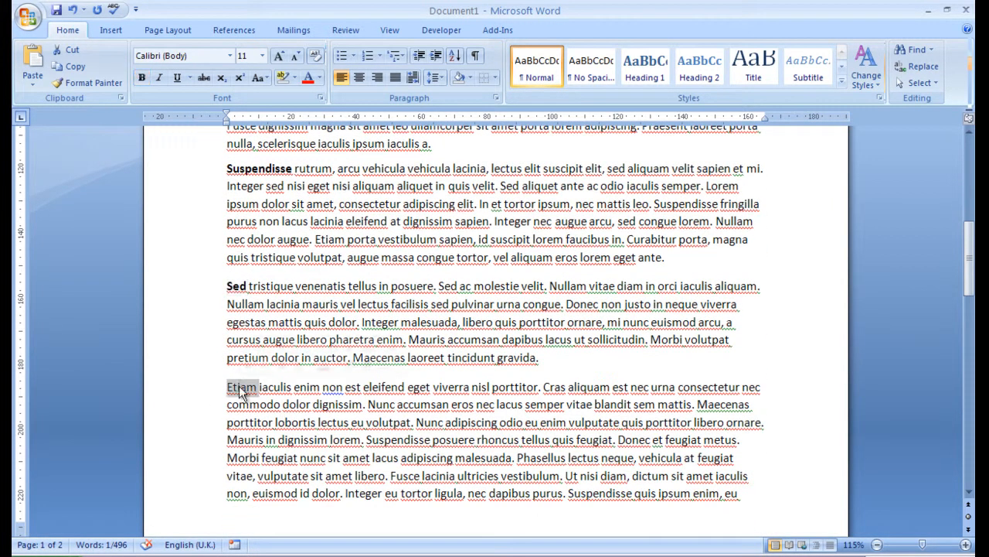
key("ctrl+b")
left_click(374, 340)
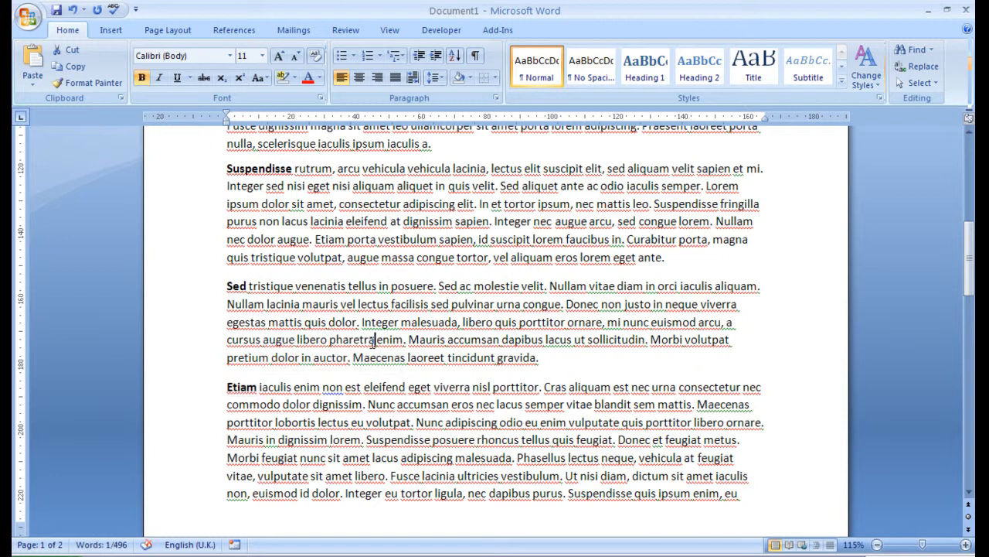
Sort the whole document by paragraphs as text in ascending order with no header row, and look through the new order.
key("ctrl+a")
scroll(365, 355, "up", 3)
scroll(364, 355, "up", 5)
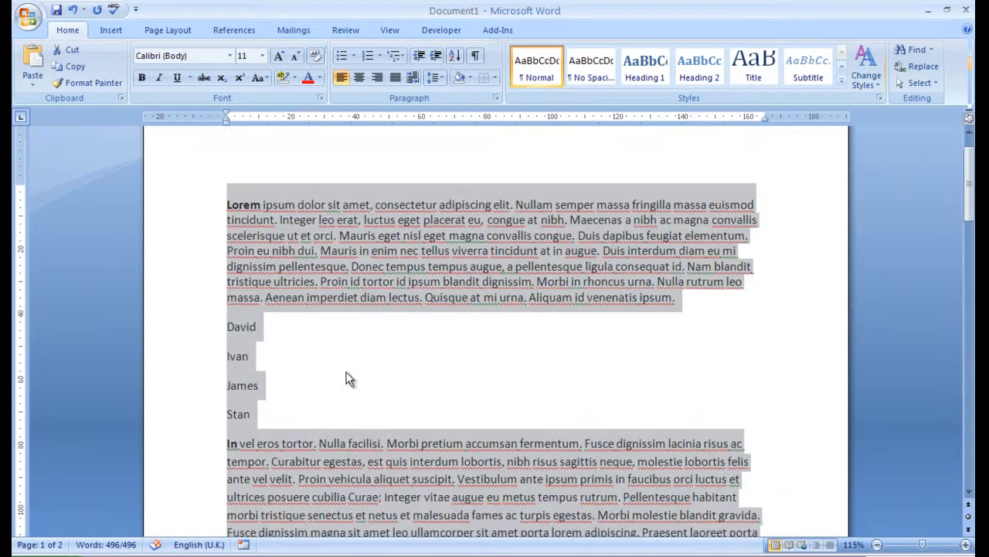
left_click(455, 56)
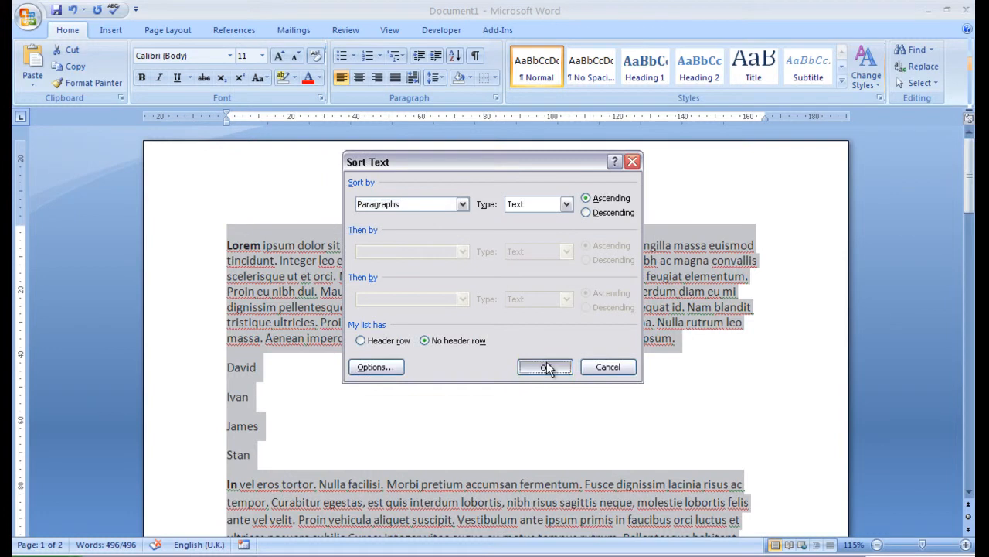
left_click(544, 367)
left_click(325, 372)
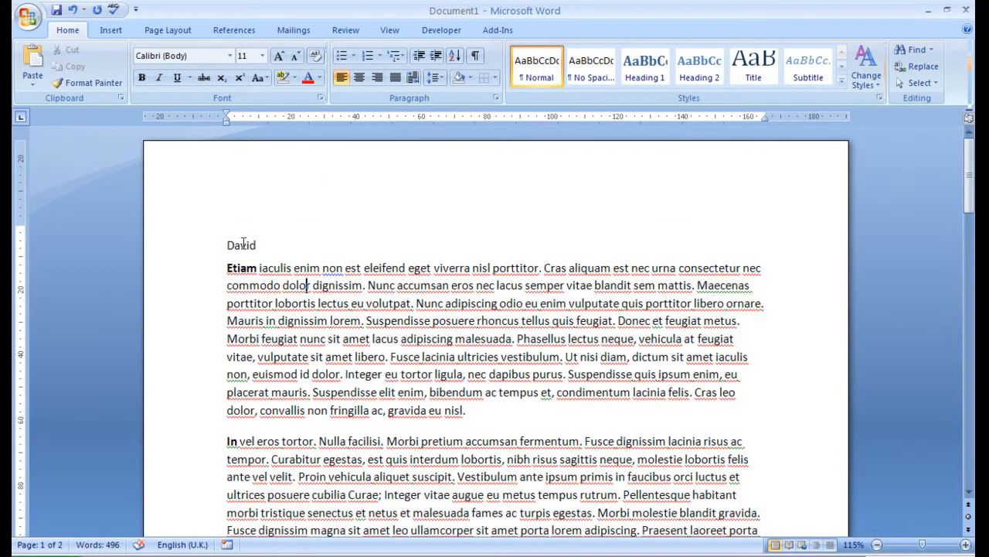
scroll(272, 378, "down", 10)
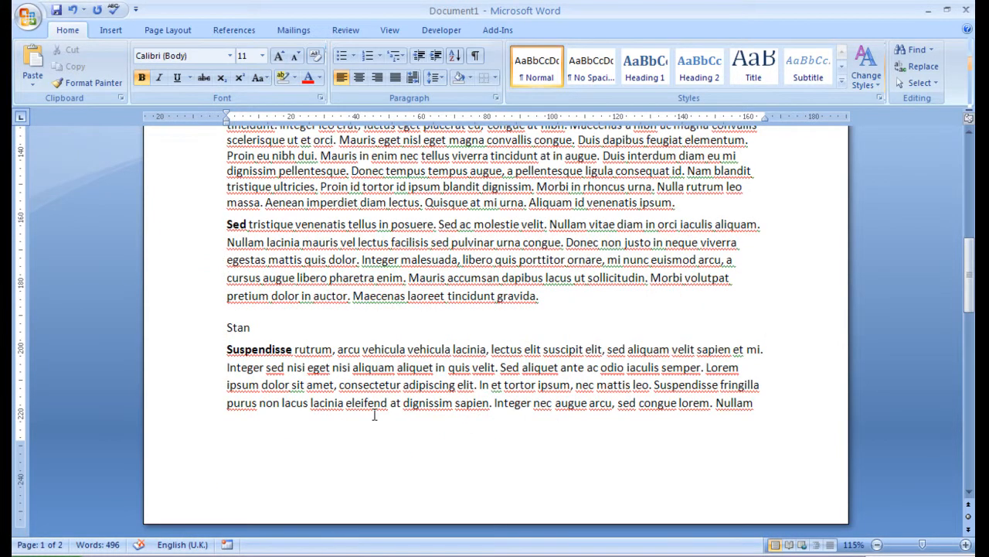
scroll(344, 419, "up", 12)
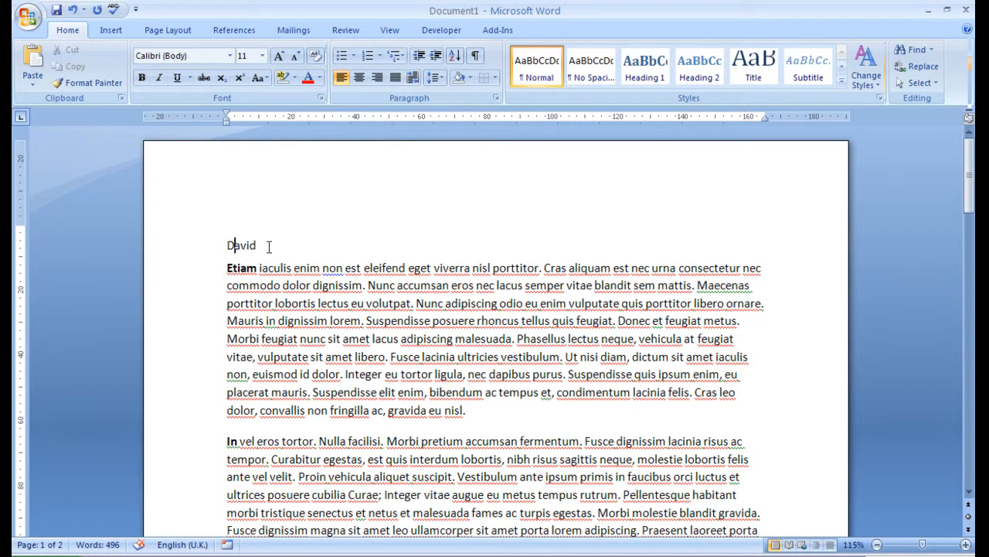
double_click(243, 249)
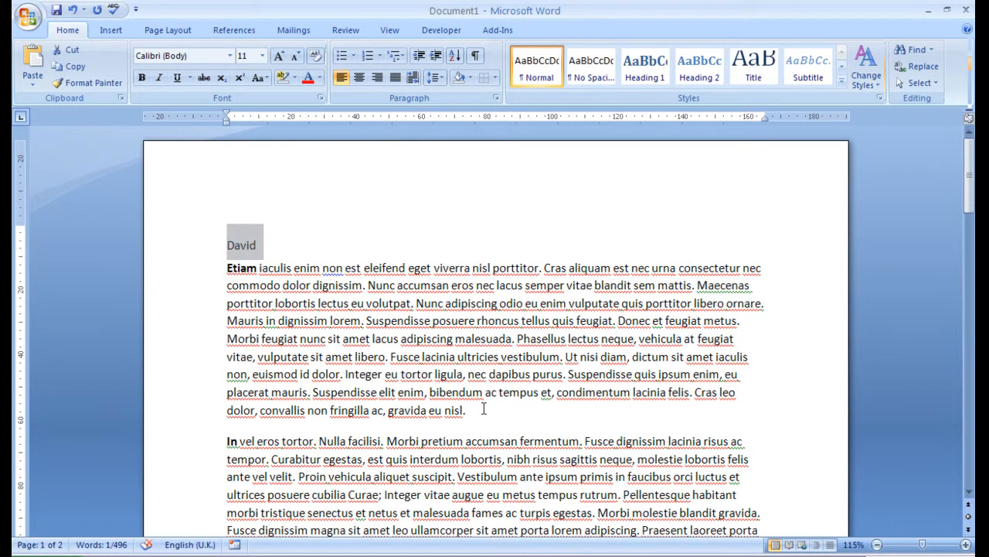
Try increasing and decreasing the left indent of the paragraph beginning "Etiam", and bring it back to the margin.
left_click_drag(510, 423, 205, 268)
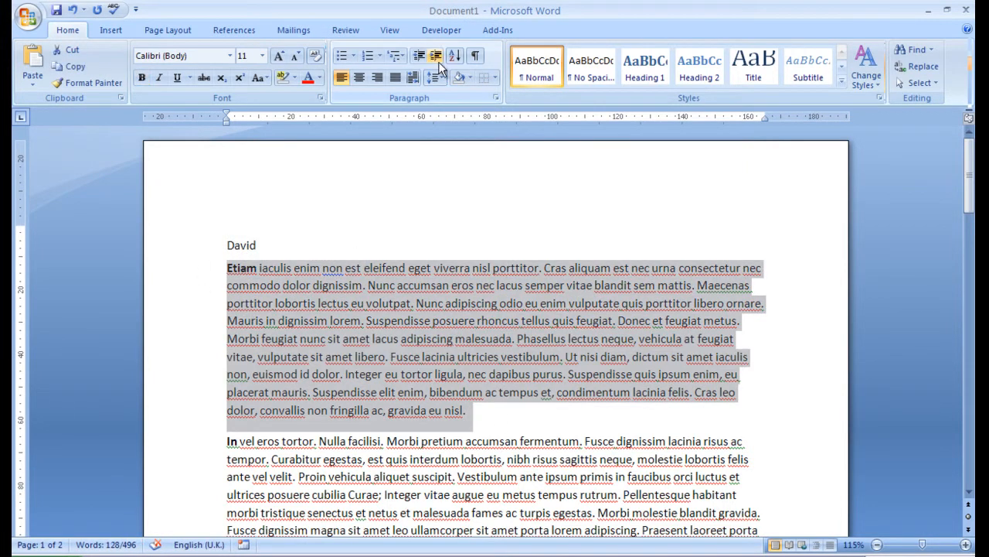
left_click(436, 56)
left_click(420, 56)
left_click(436, 56)
left_click(436, 57)
left_click(419, 56)
left_click(420, 56)
left_click(436, 56)
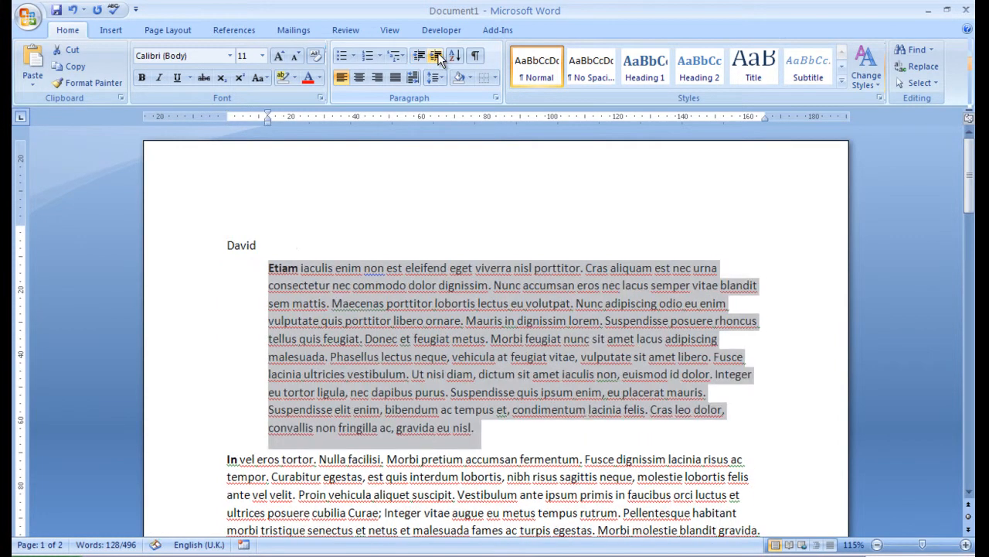
left_click(436, 56)
left_click(419, 56)
left_click(418, 57)
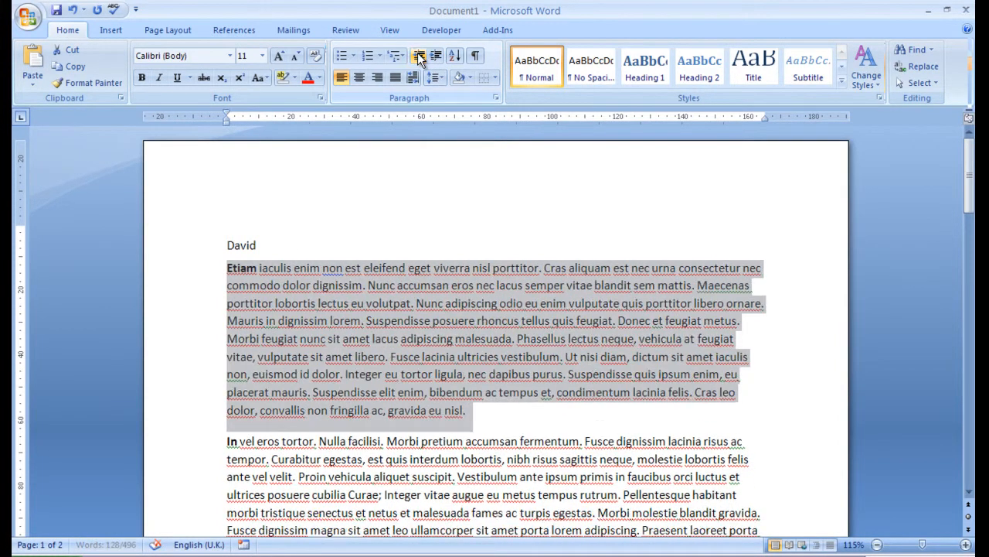
left_click_drag(228, 122, 266, 122)
left_click(419, 56)
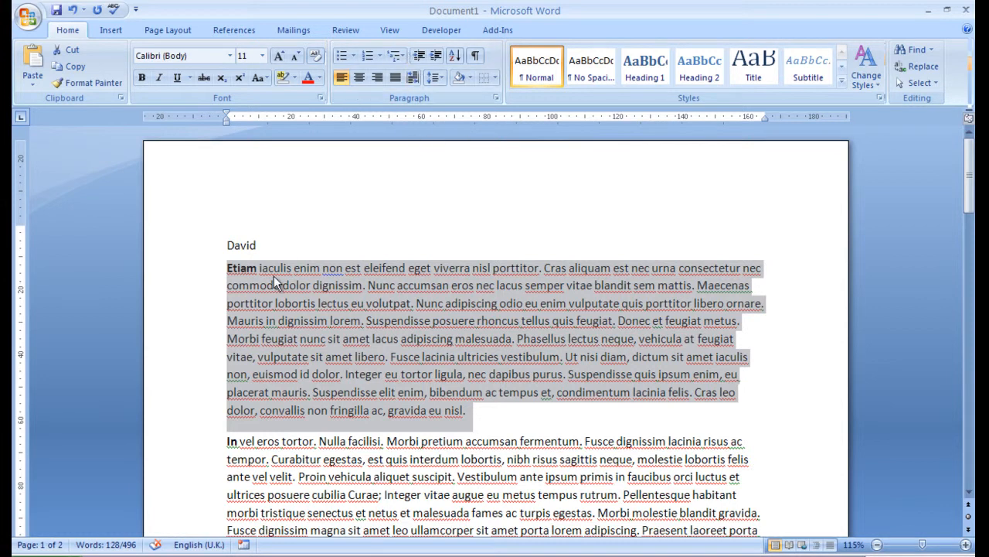
Insert an empty paragraph between the paragraphs beginning "Etiam" and "In".
left_click(258, 423)
key("Return")
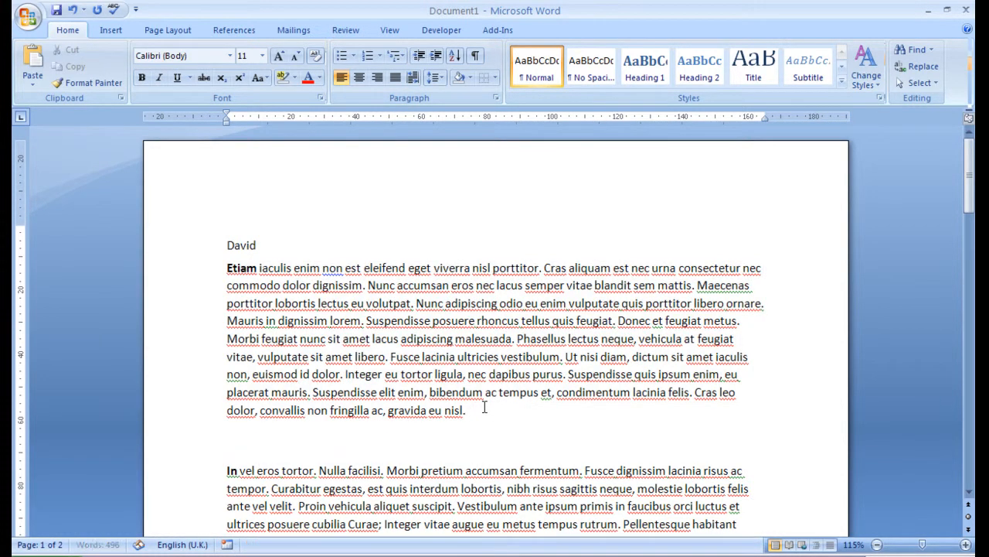
scroll(354, 163, "down", 3)
scroll(354, 162, "up", 1)
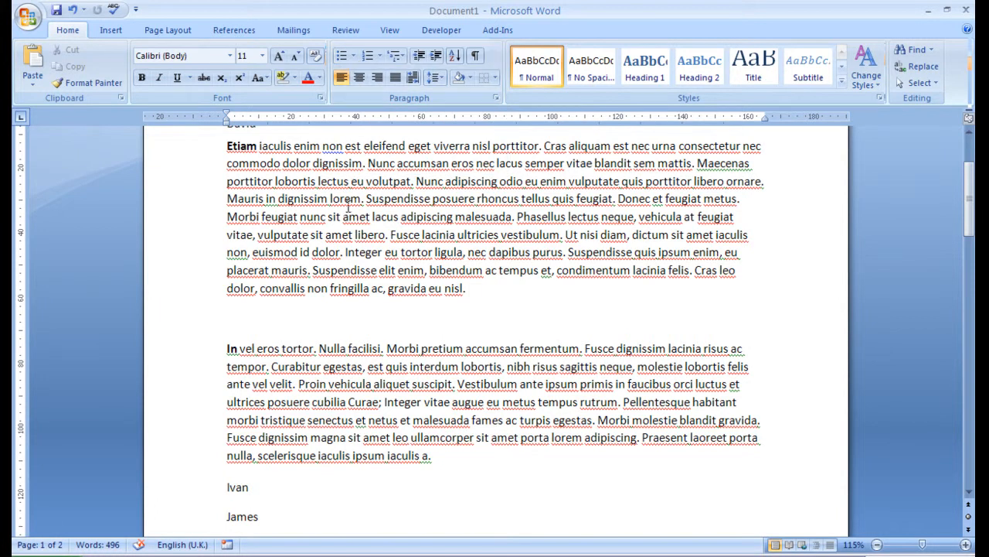
Undo the empty paragraph, the indent changes and the sort of the whole document, keeping the bold opening words.
left_click(72, 10)
left_click(72, 10)
left_click(72, 10)
left_click(72, 10)
left_click(71, 11)
left_click(72, 10)
left_click(71, 10)
left_click(72, 11)
left_click(72, 10)
left_click(72, 10)
left_click(72, 11)
left_click(72, 10)
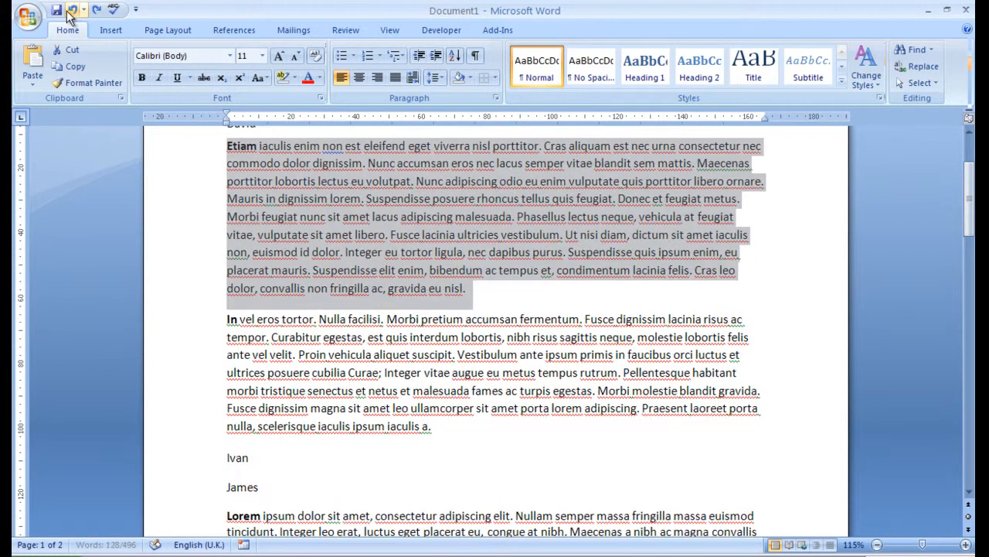
left_click(72, 10)
Turn the four names into a bulleted list with round bullets and set its hanging indent to about 10 mm.
left_click_drag(261, 320, 207, 255)
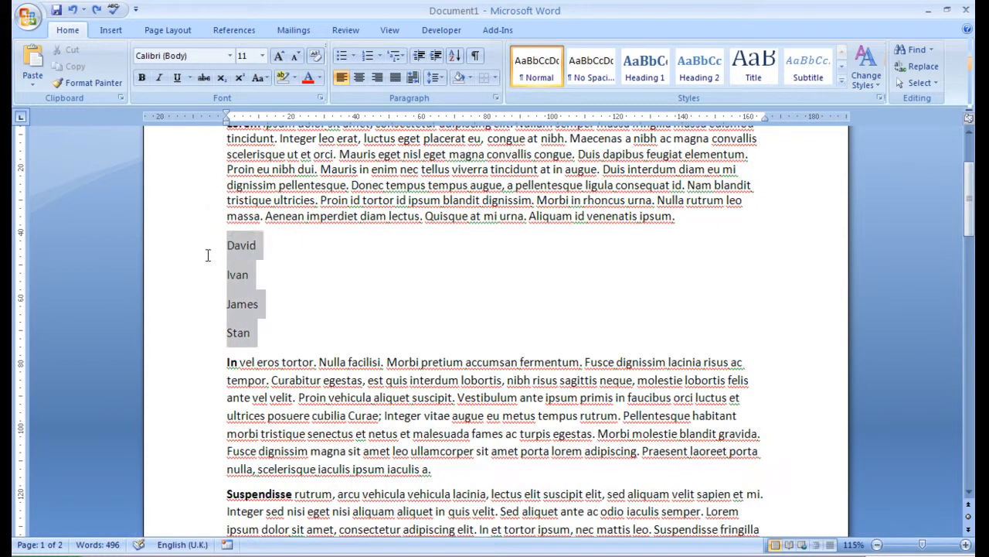
left_click(342, 61)
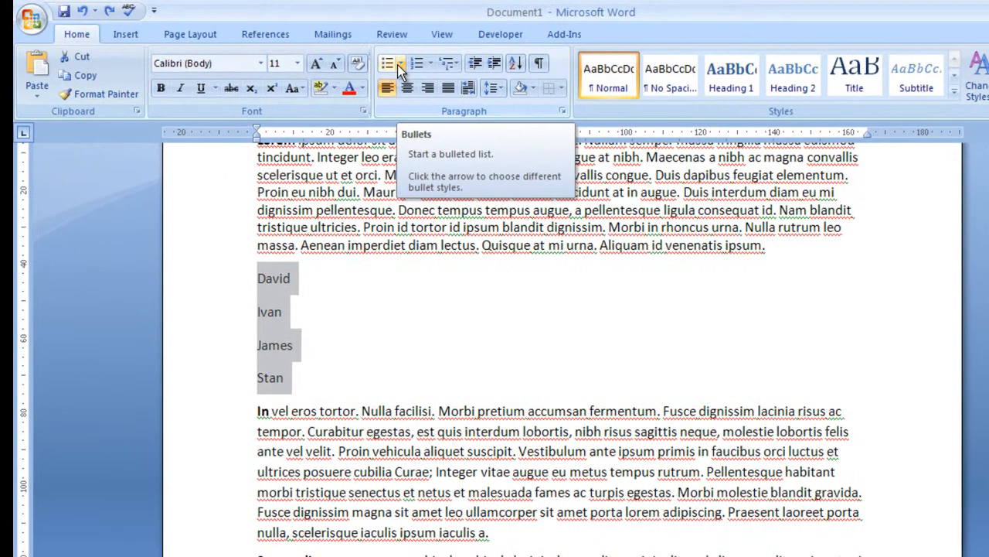
left_click(377, 62)
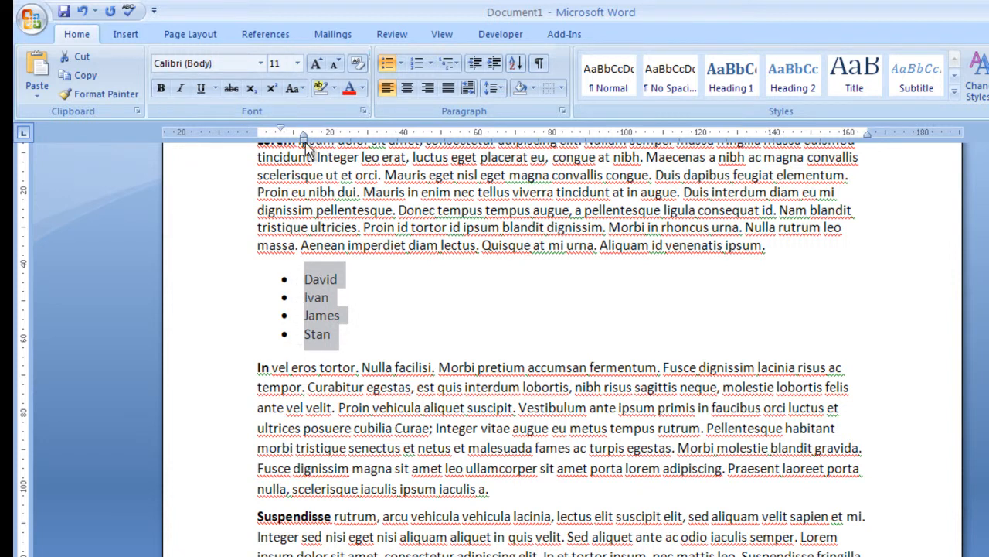
left_click_drag(304, 135, 294, 133)
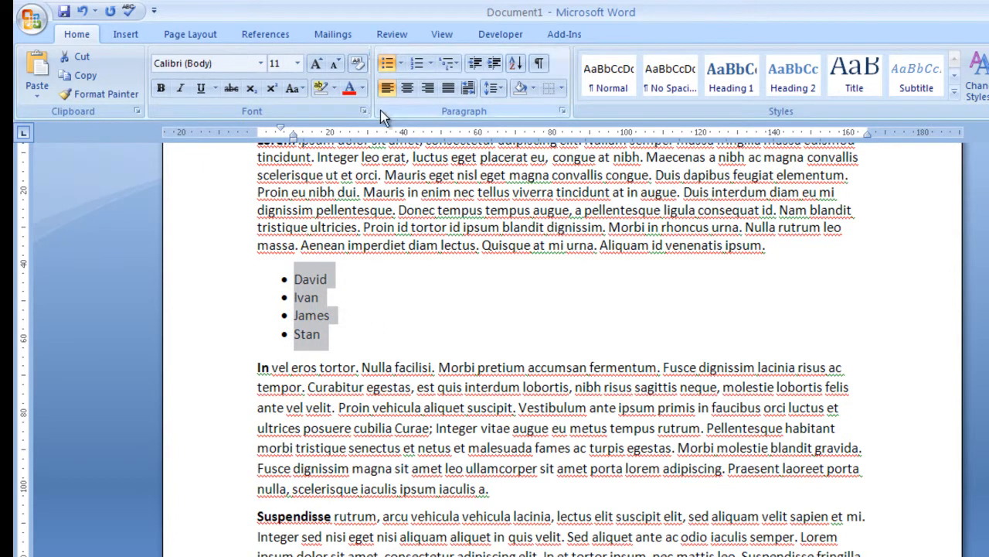
Change the list's bullets to filled squares and set its hanging indent to about 10 mm again.
left_click(401, 65)
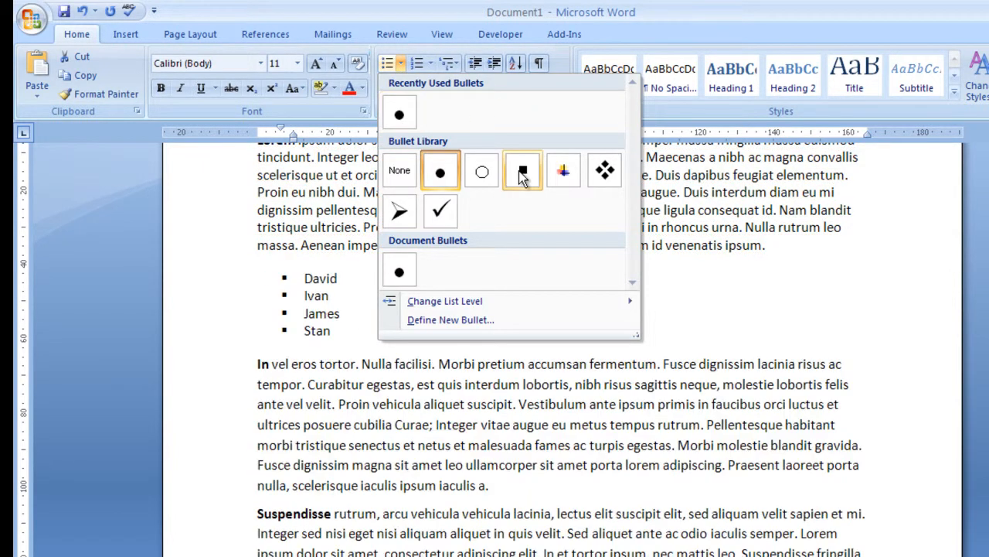
left_click(523, 172)
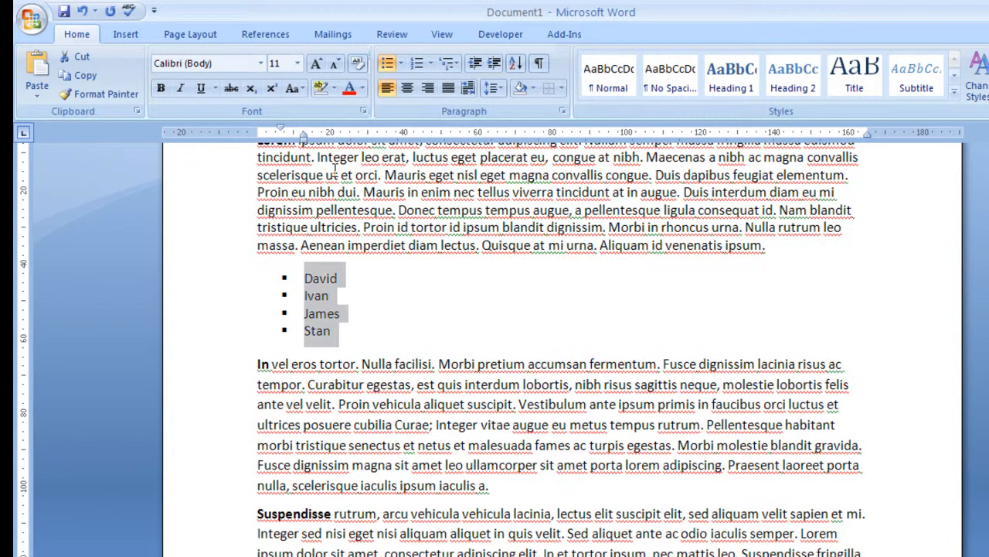
left_click_drag(303, 139, 289, 135)
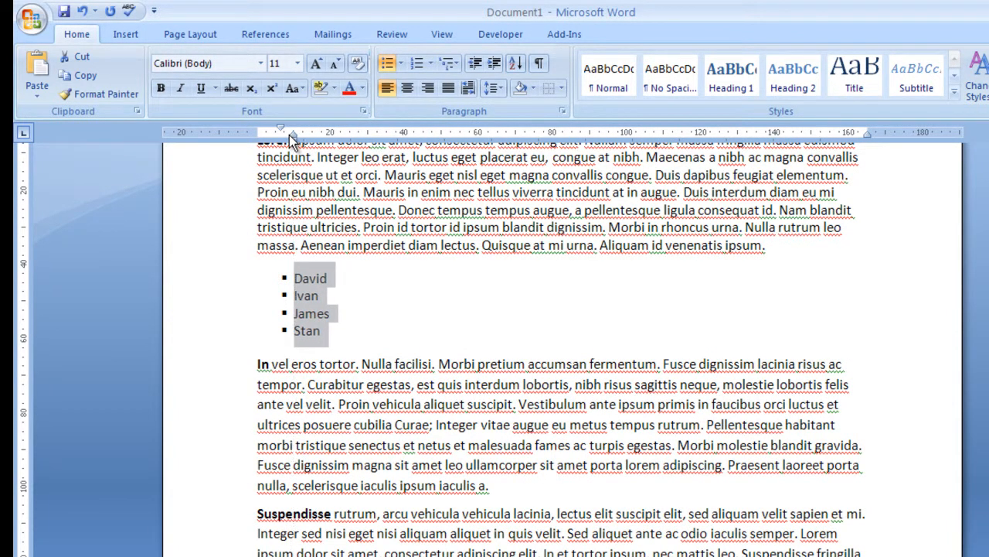
left_click(333, 90)
left_click(377, 8)
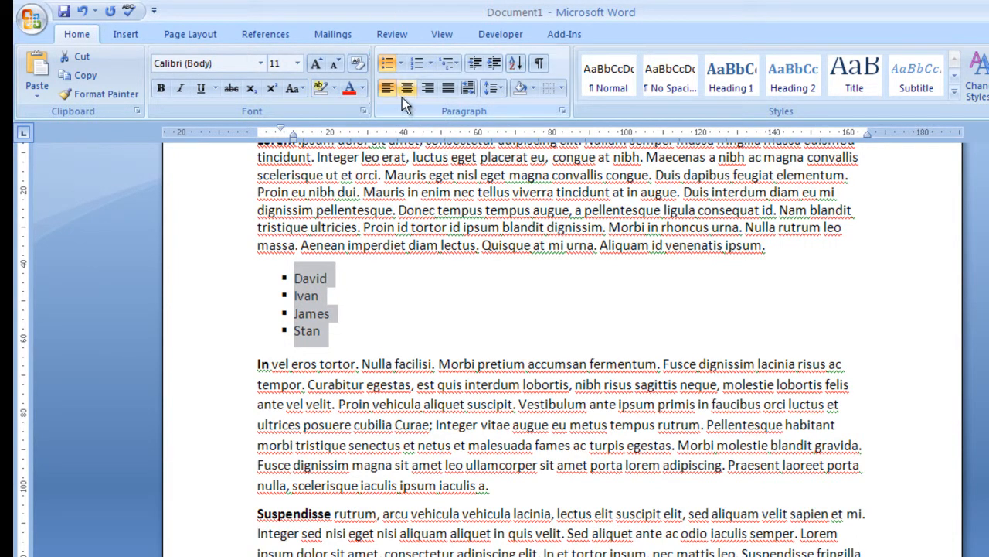
Colour the first name in the bulleted list red and the second name light blue, together with their bullets.
left_click(284, 278)
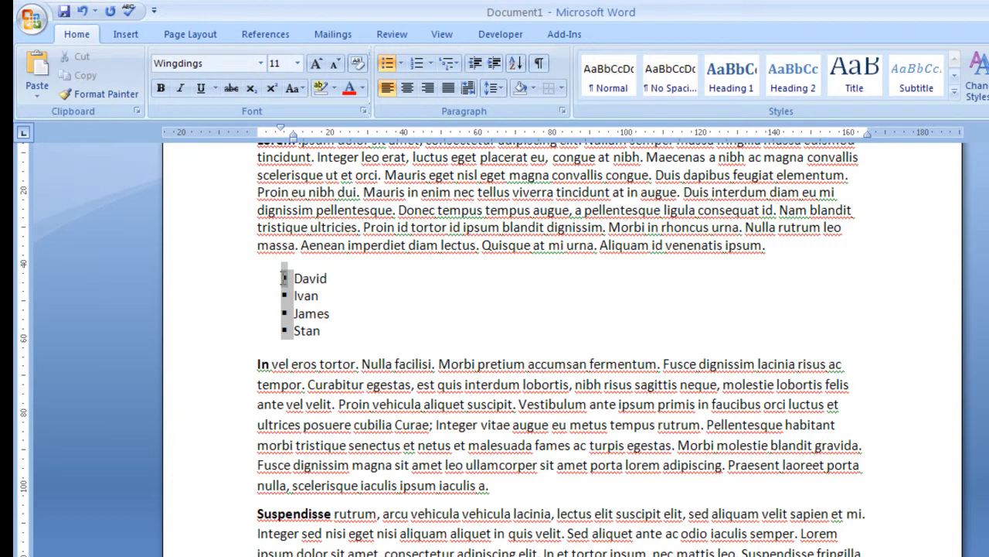
left_click_drag(294, 278, 328, 295)
left_click(349, 88)
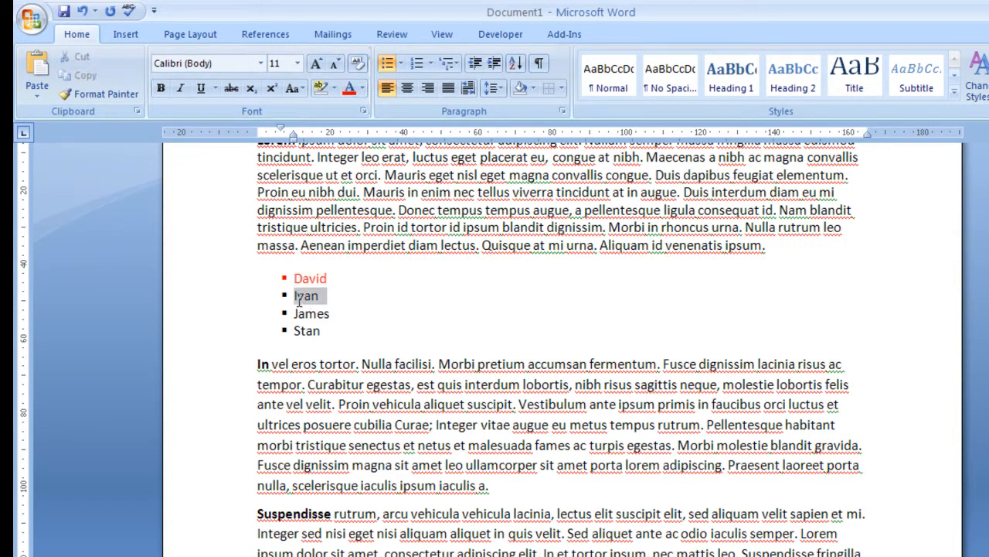
left_click(362, 88)
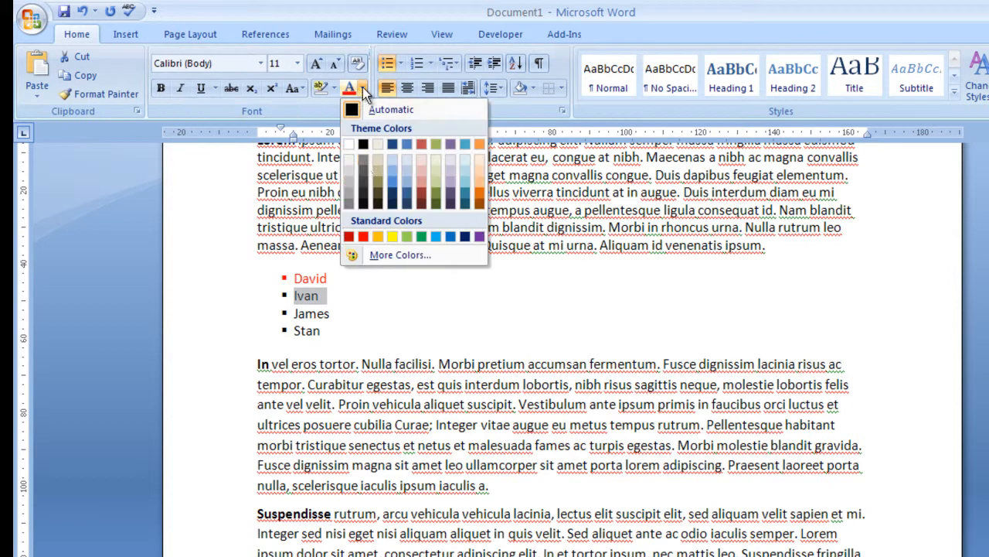
left_click(404, 179)
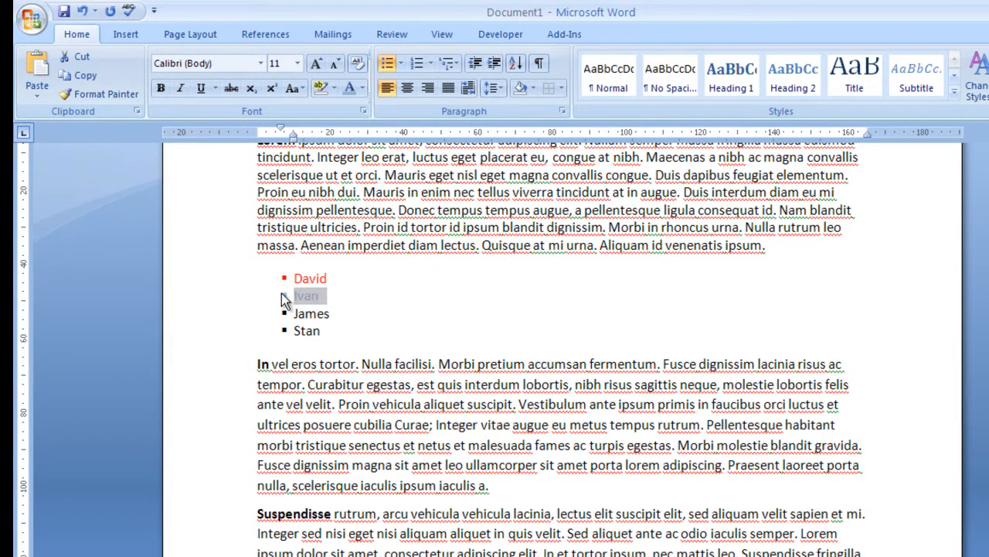
left_click(284, 279)
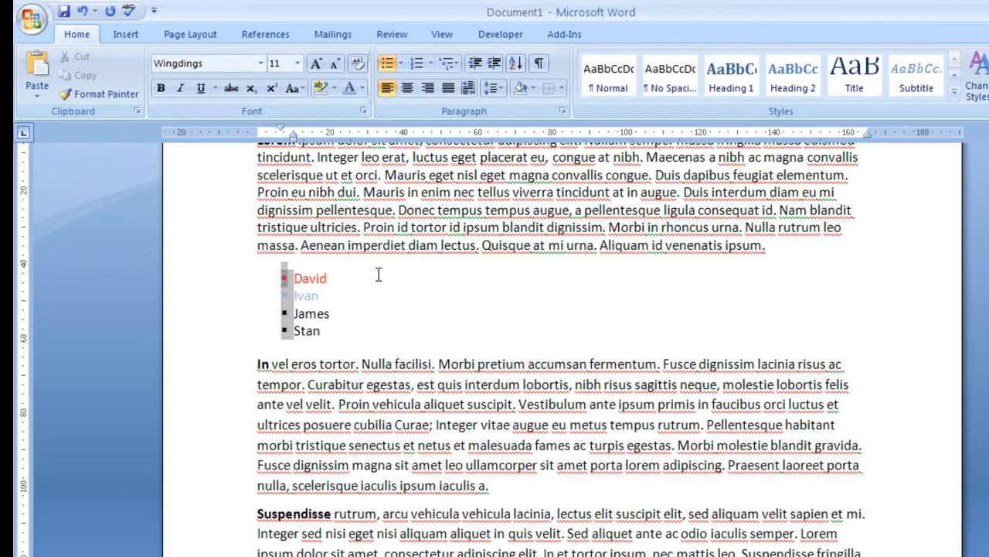
left_click(326, 313)
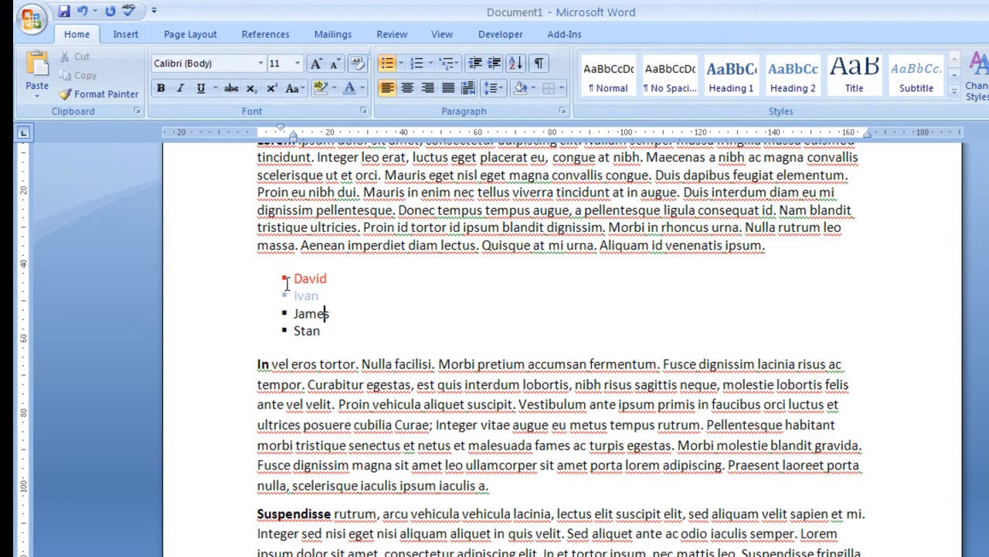
Colour all the bullets of the four-name list red, leaving the names' text colours alone.
left_click(284, 278)
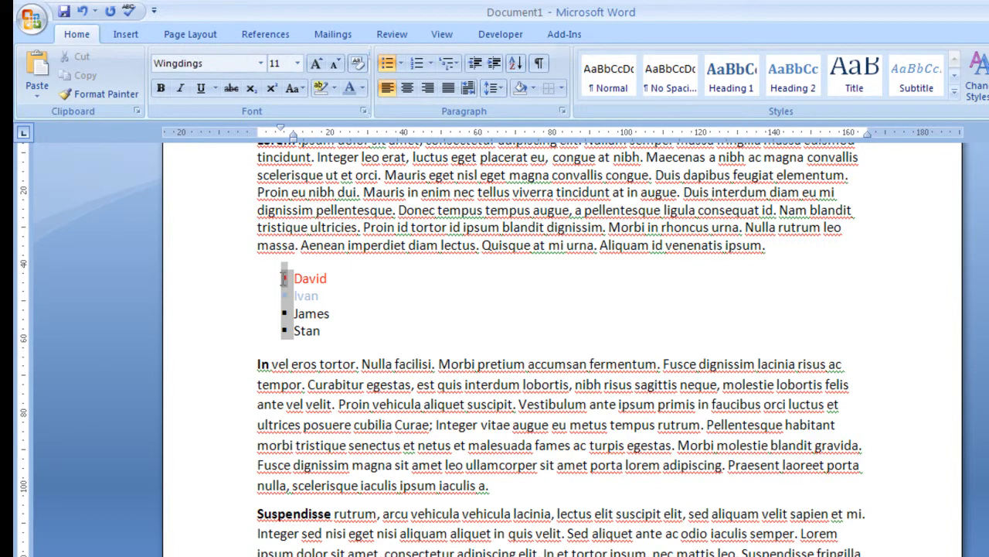
left_click(362, 88)
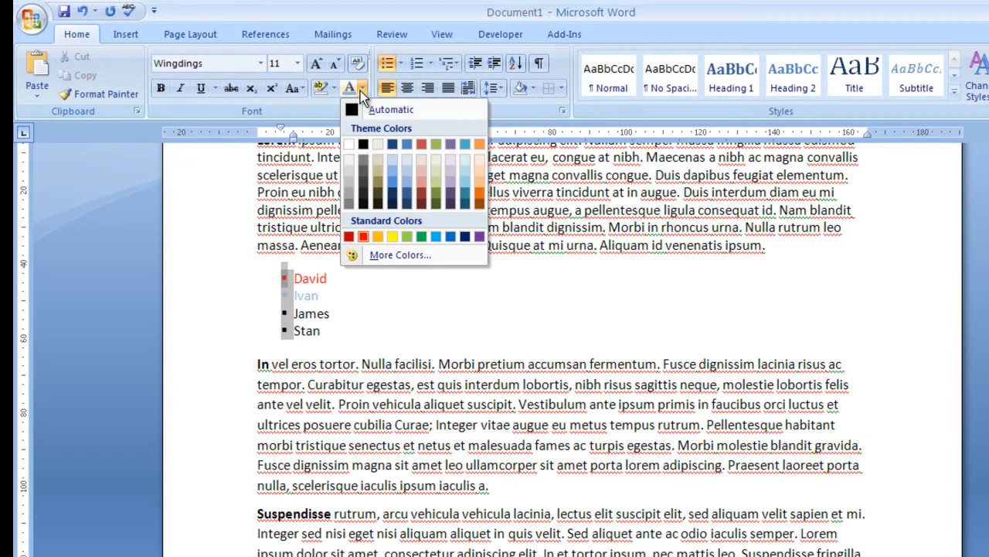
left_click(361, 235)
left_click(398, 313)
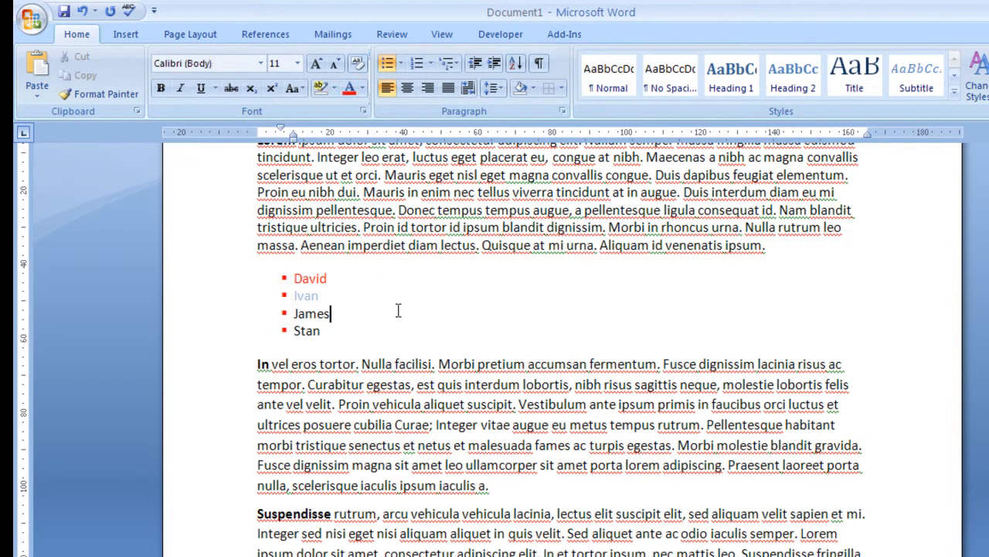
Select the four names and examine the bullet library, list levels, and the symbol and alignment choices for defining a new bullet, applying nothing.
left_click_drag(336, 333, 267, 278)
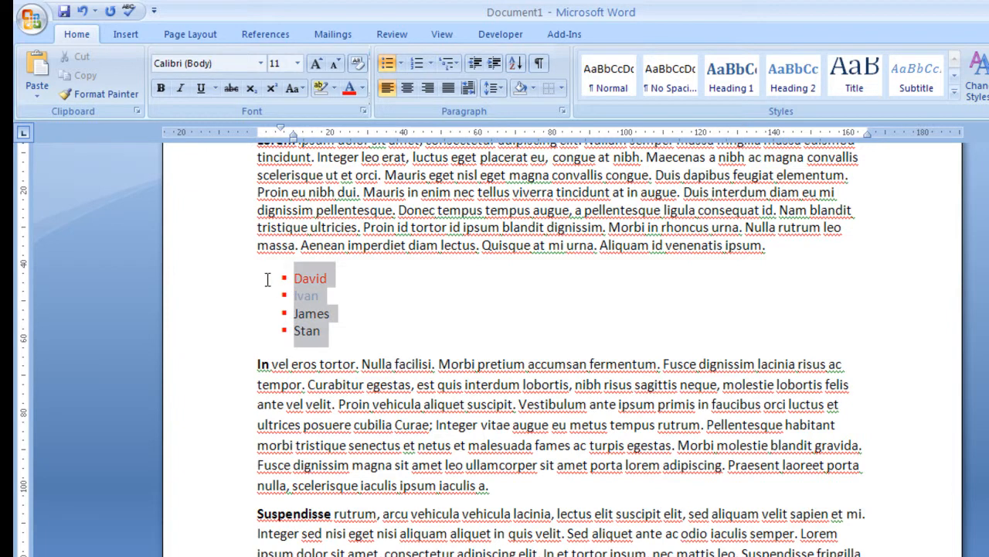
left_click(401, 63)
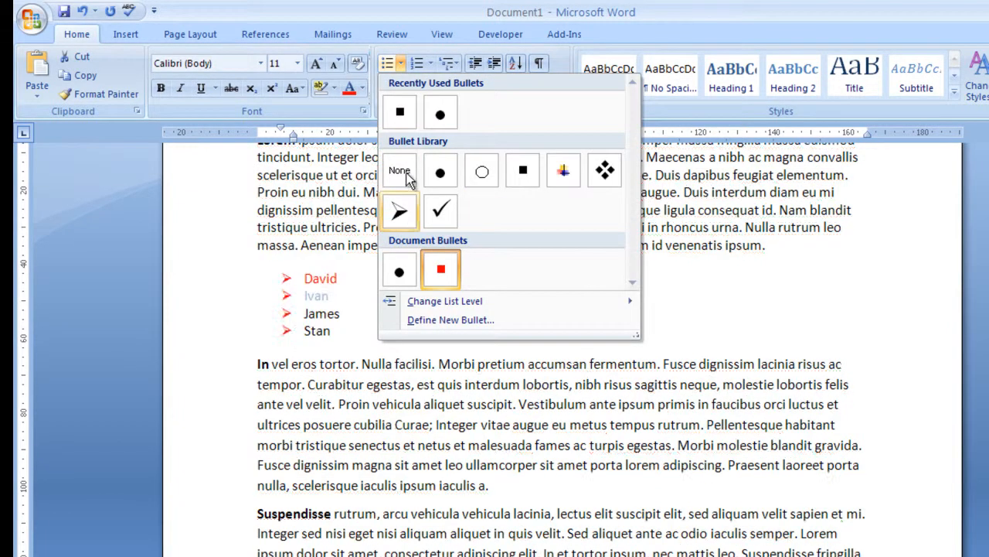
mouse_move(444, 305)
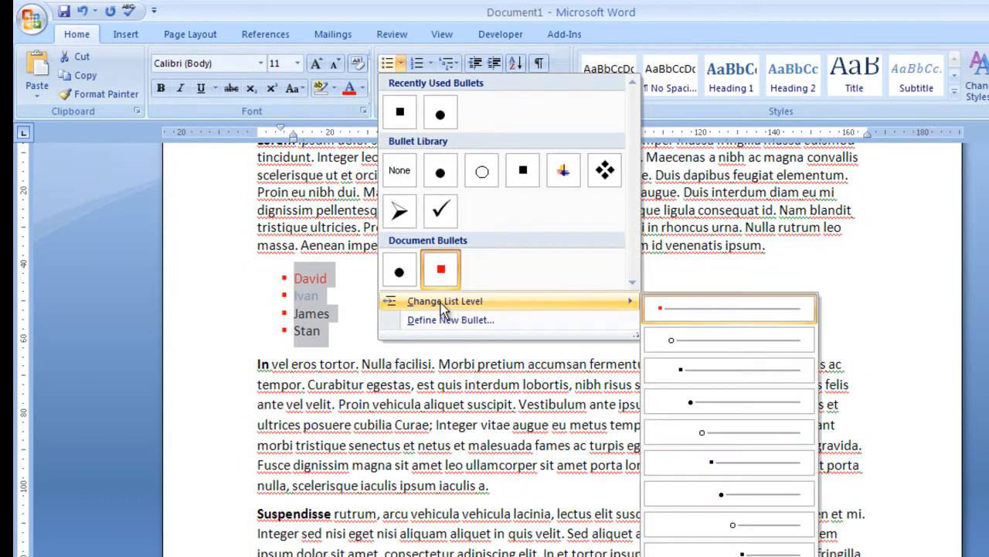
left_click(441, 320)
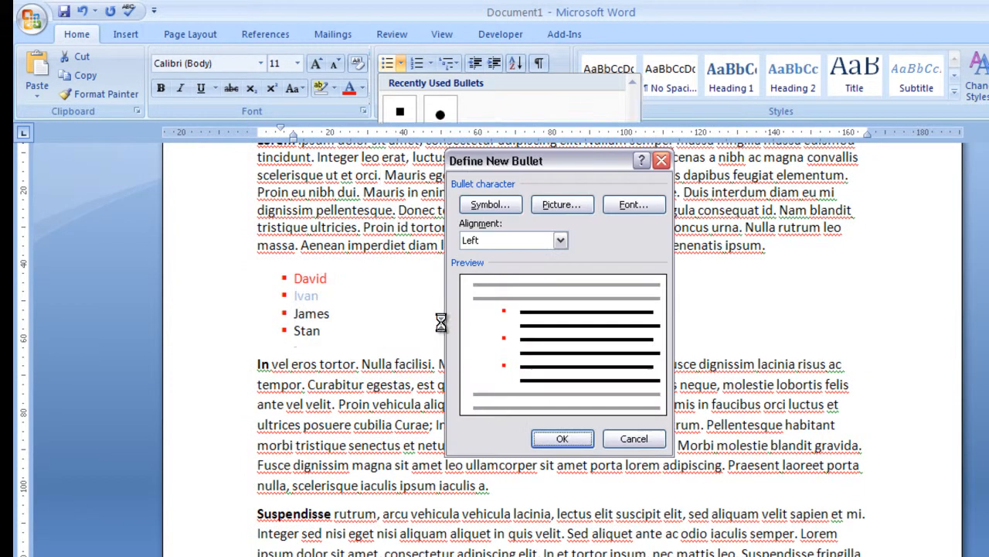
left_click(492, 205)
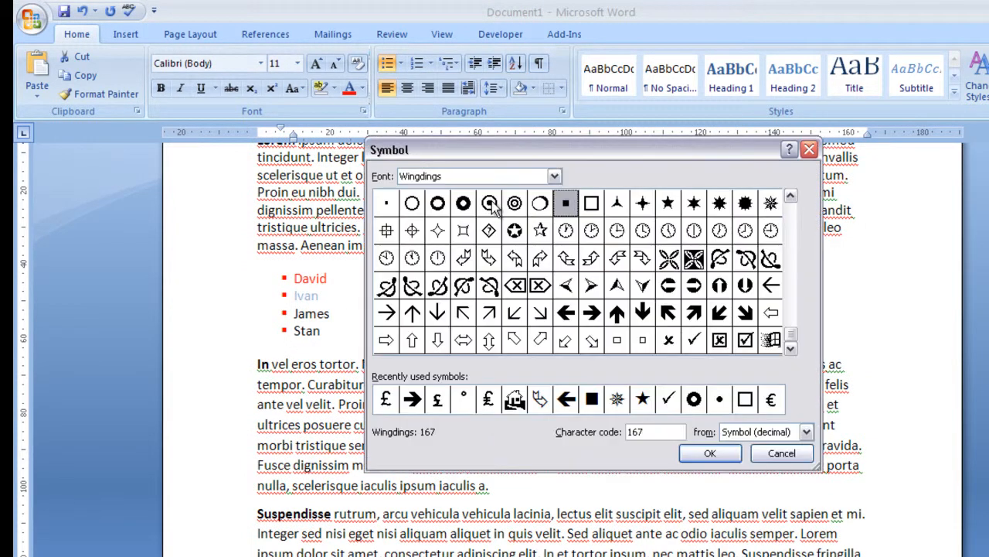
left_click(779, 455)
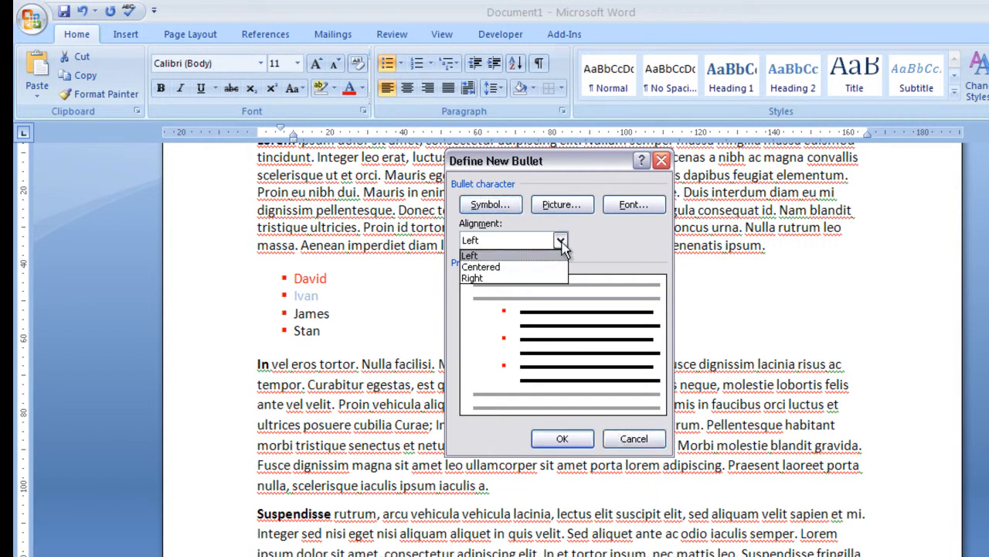
left_click(633, 437)
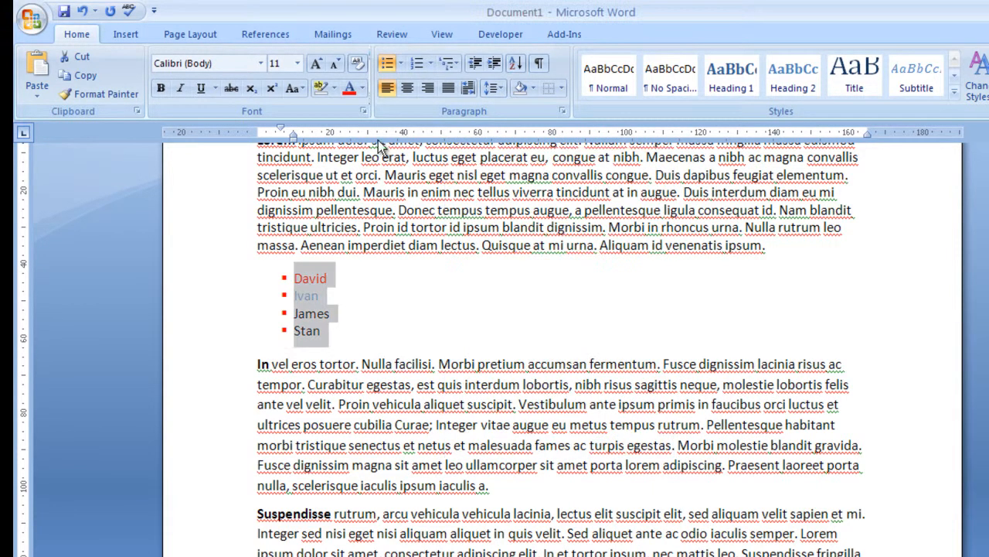
Examine the numbering library and the number styles offered for a new number format, leaving the bulleted list as it is.
left_click(430, 62)
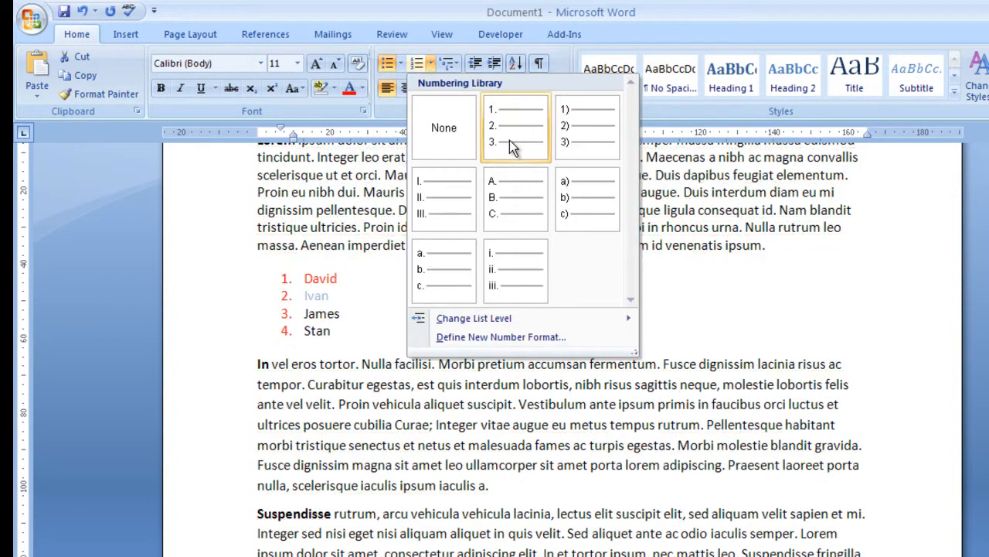
left_click(473, 334)
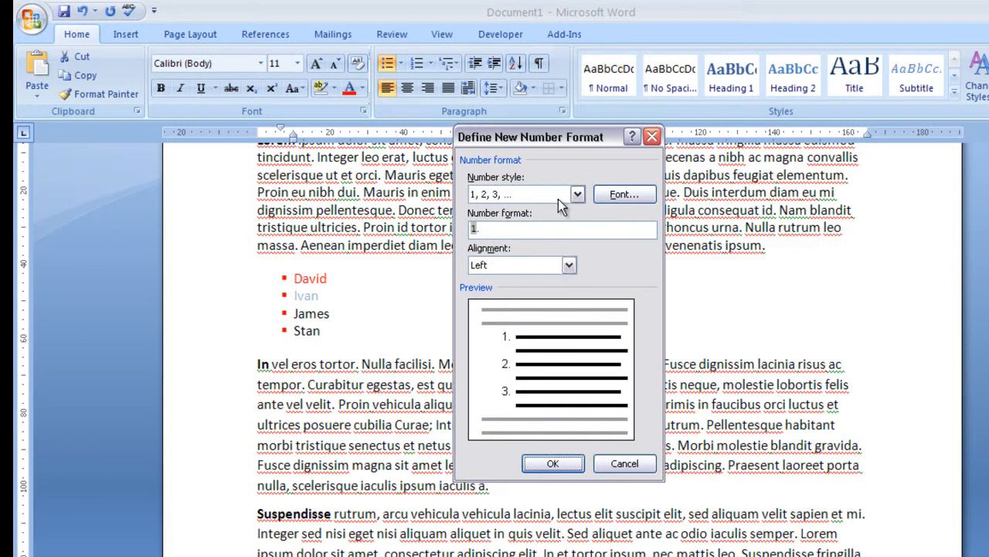
left_click(577, 194)
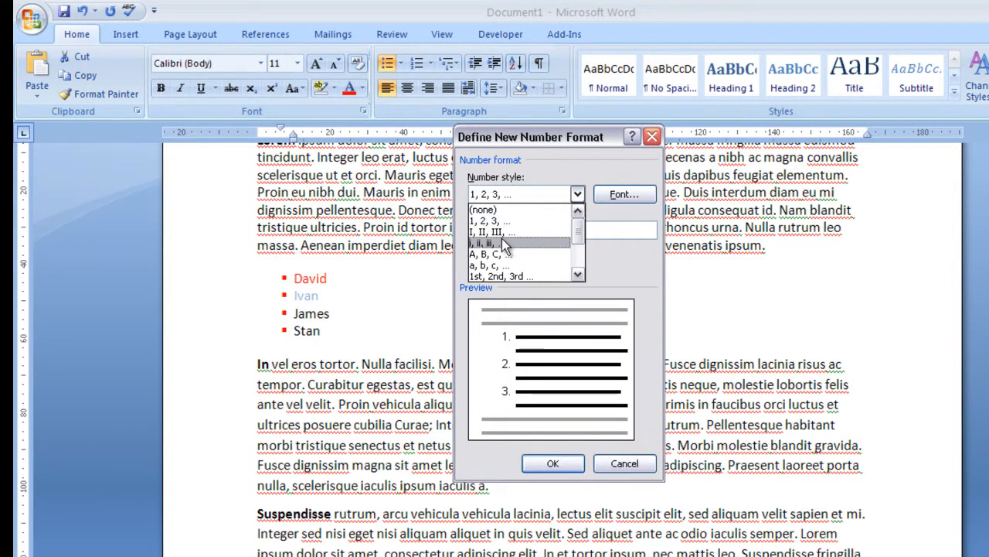
left_click(624, 464)
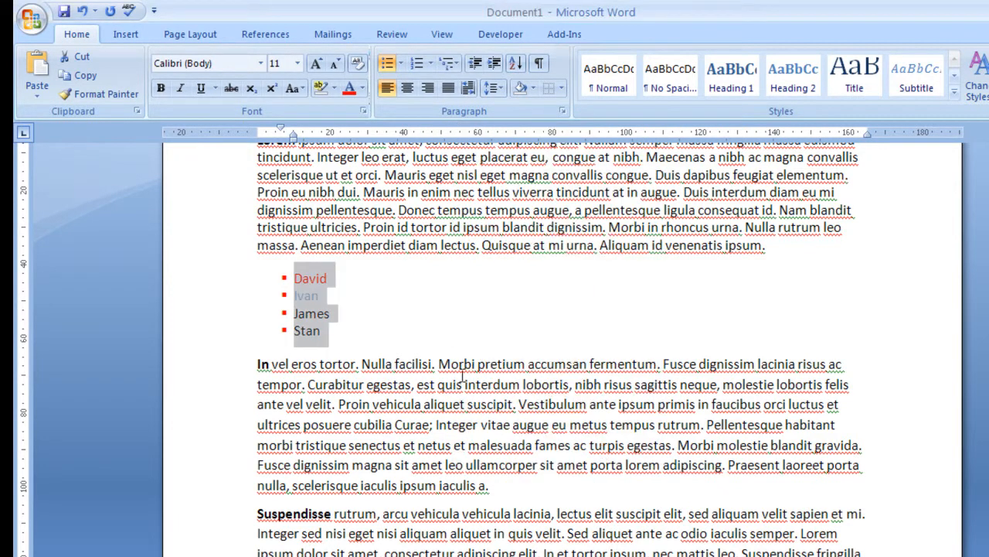
Open the definition of a new multilevel list for the selected names with its additional options expanded.
left_click(460, 63)
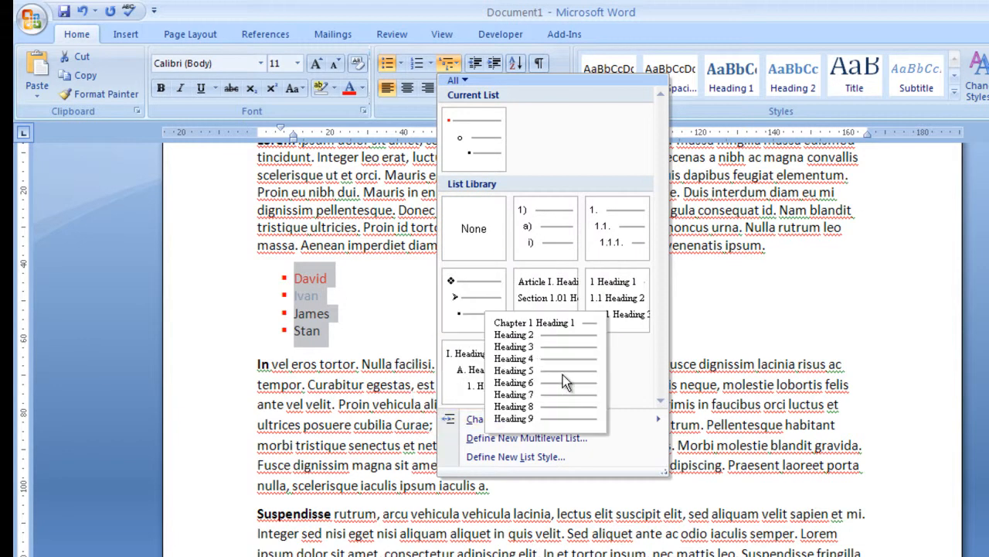
left_click(492, 439)
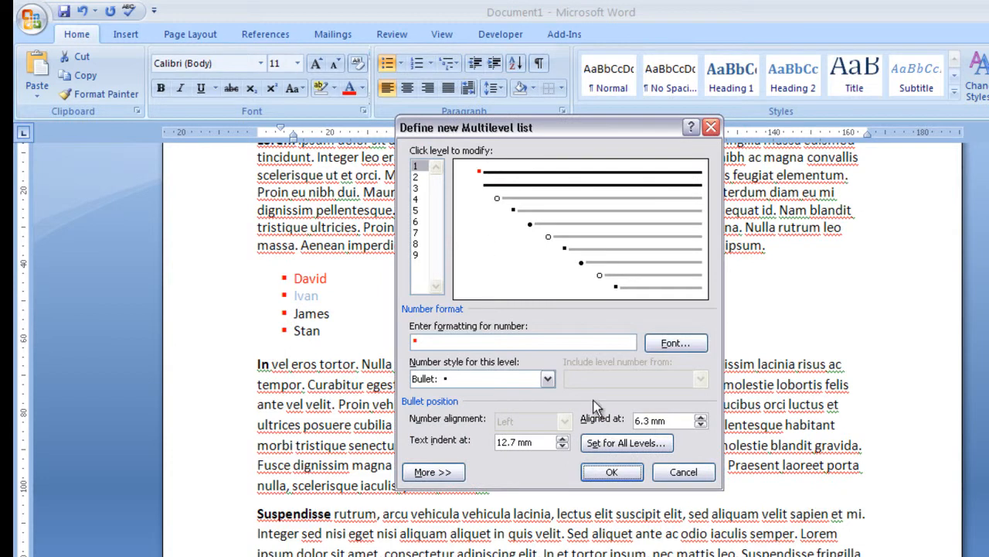
left_click(435, 473)
left_click_drag(565, 127, 558, 159)
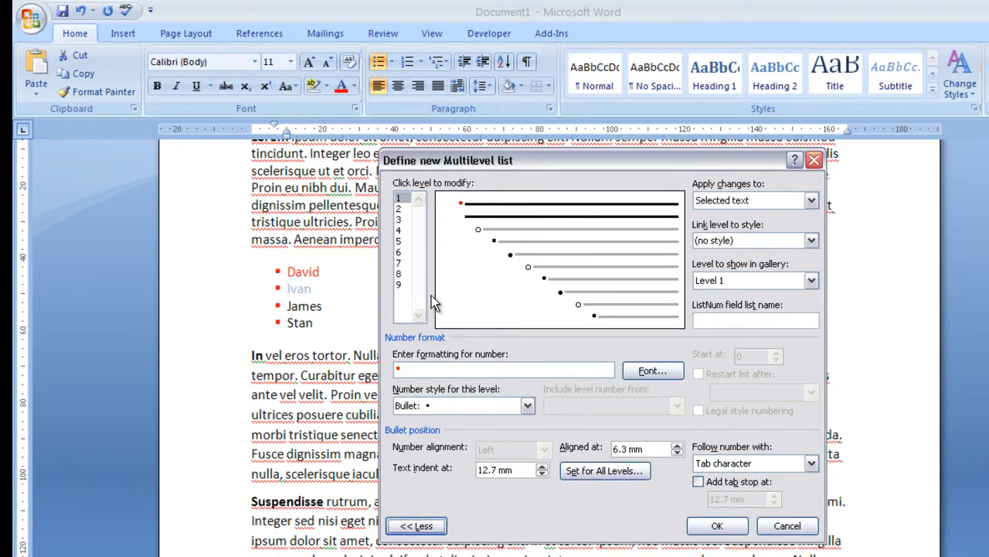
Examine the bullet, position and restart settings of list levels 1 to 6, and discard the multilevel list definition.
left_click(399, 220)
left_click(399, 199)
left_click(400, 209)
left_click(400, 219)
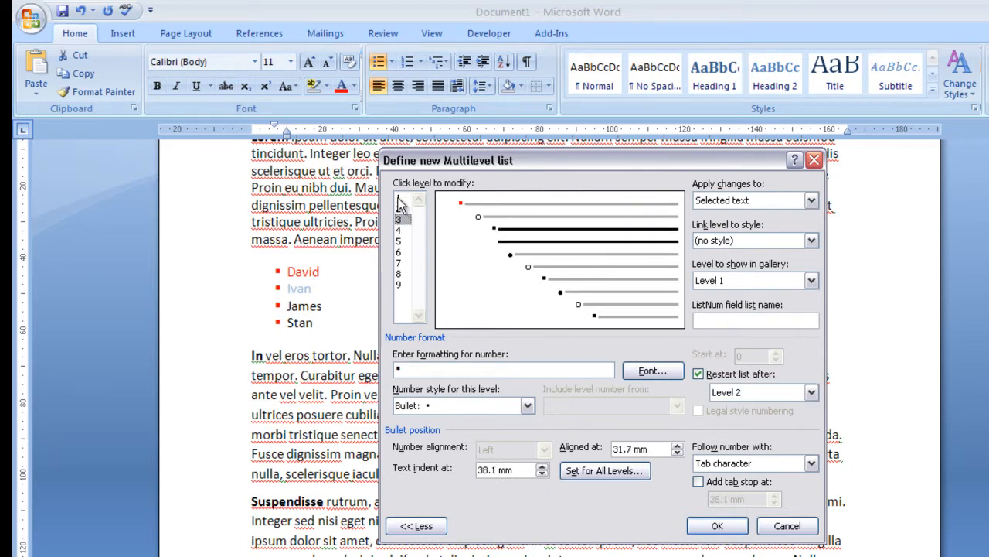
left_click(398, 199)
left_click(399, 210)
left_click(399, 220)
left_click(399, 231)
left_click(399, 242)
left_click(399, 199)
left_click(399, 209)
left_click(399, 231)
left_click(400, 220)
left_click(400, 232)
left_click(400, 252)
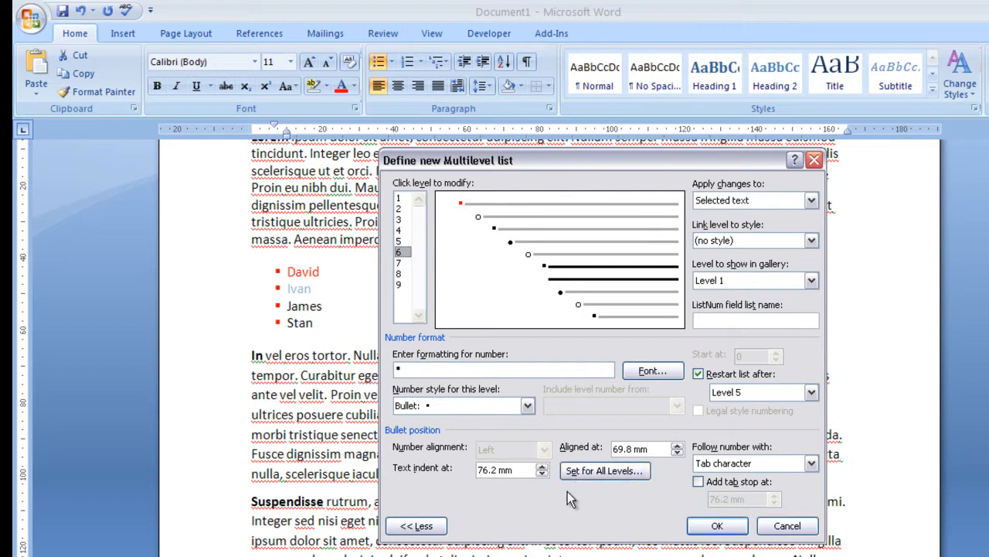
left_click(787, 525)
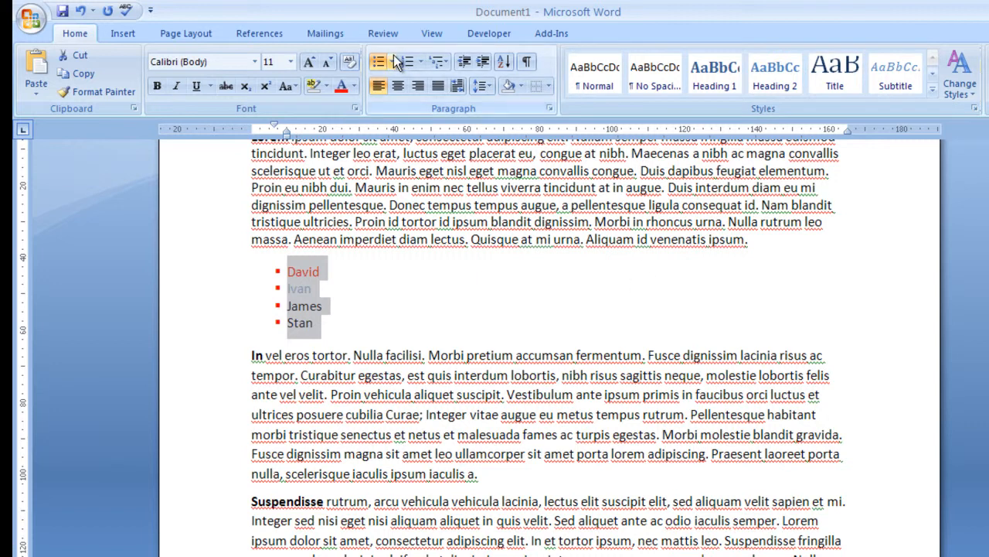
left_click(122, 33)
left_click(75, 34)
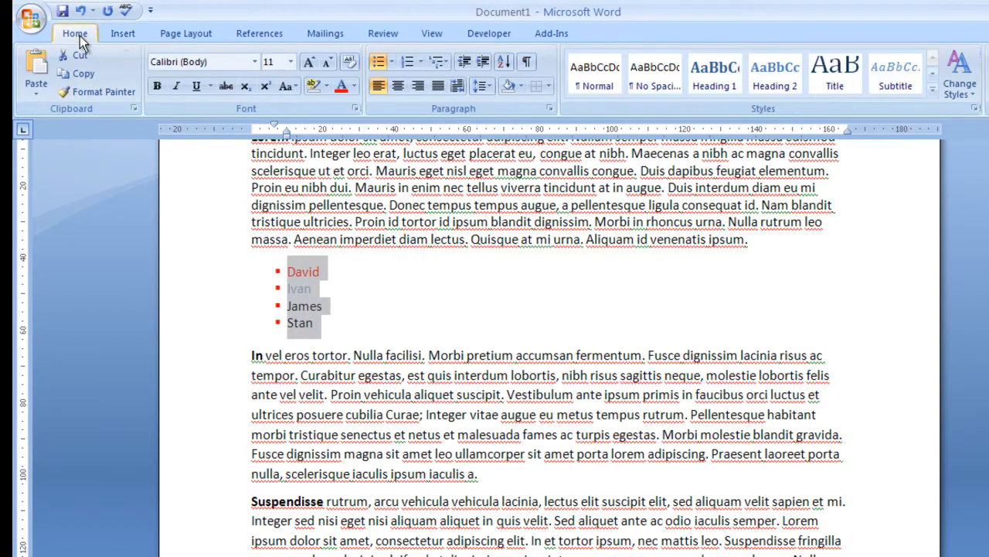